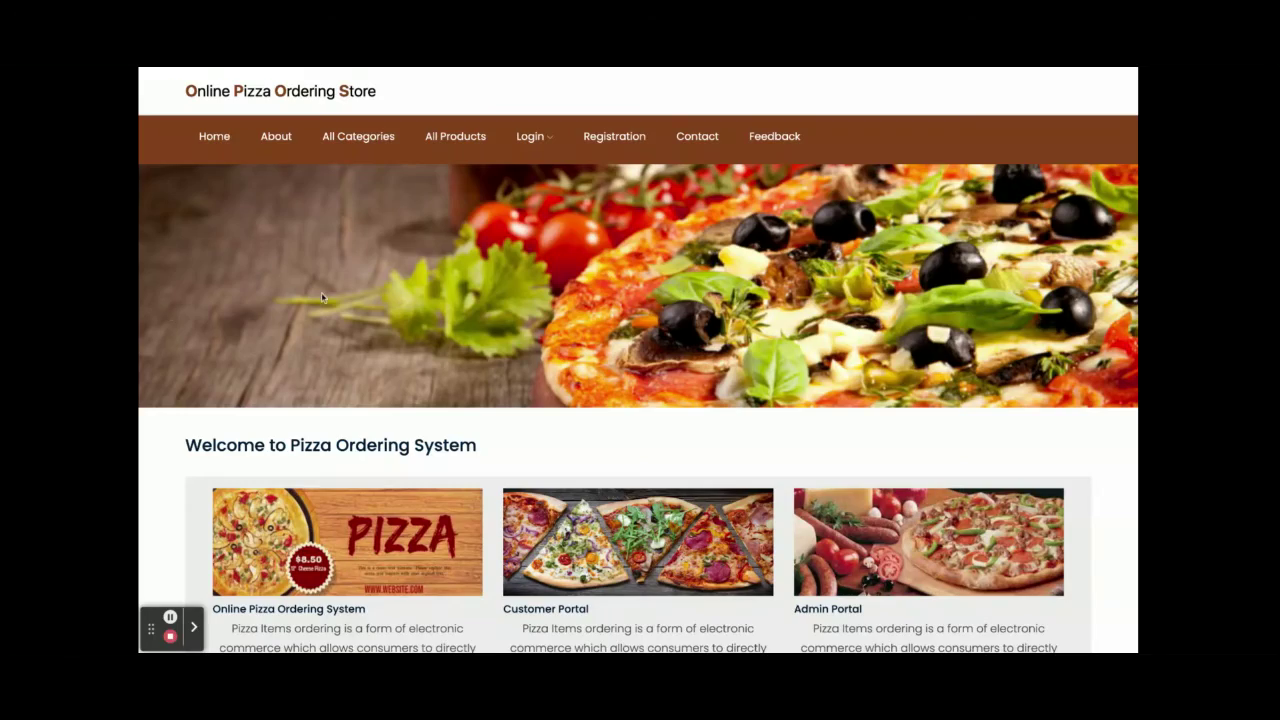
pyautogui.scroll(-5, 322, 296)
pyautogui.scroll(-3, 322, 296)
pyautogui.scroll(8, 322, 296)
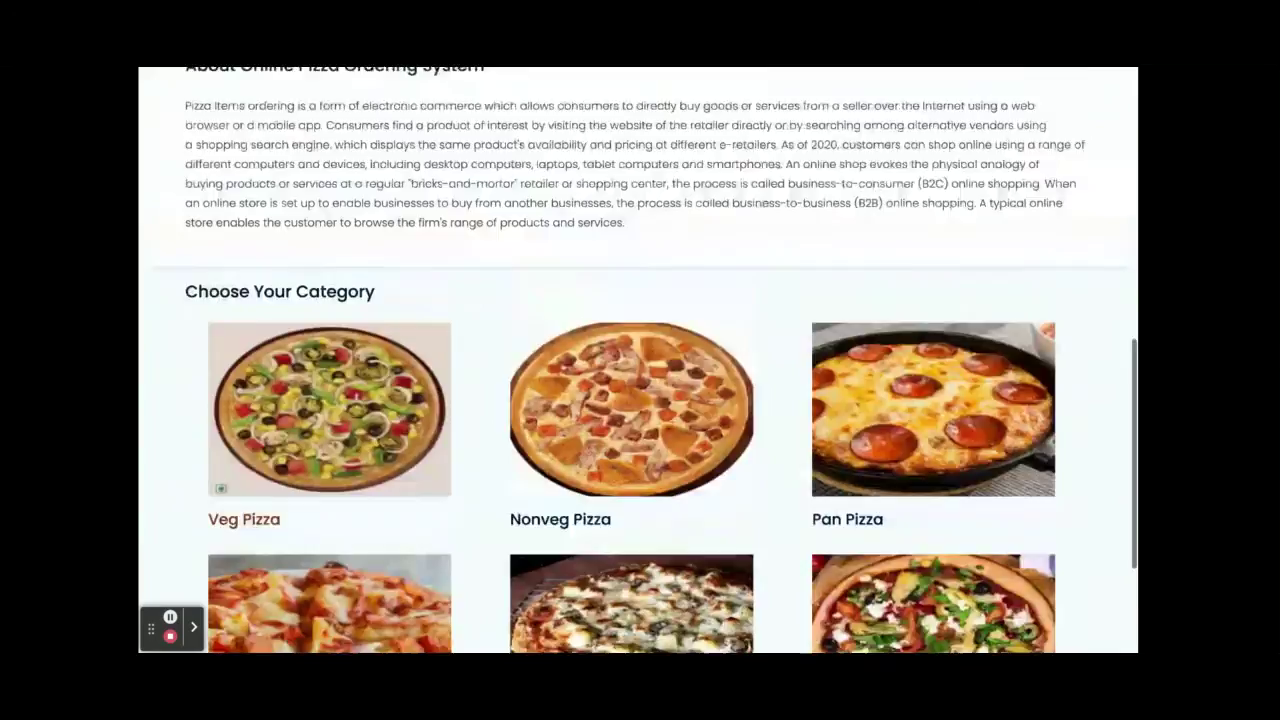
pyautogui.scroll(-2, 322, 296)
pyautogui.scroll(-5, 393, 224)
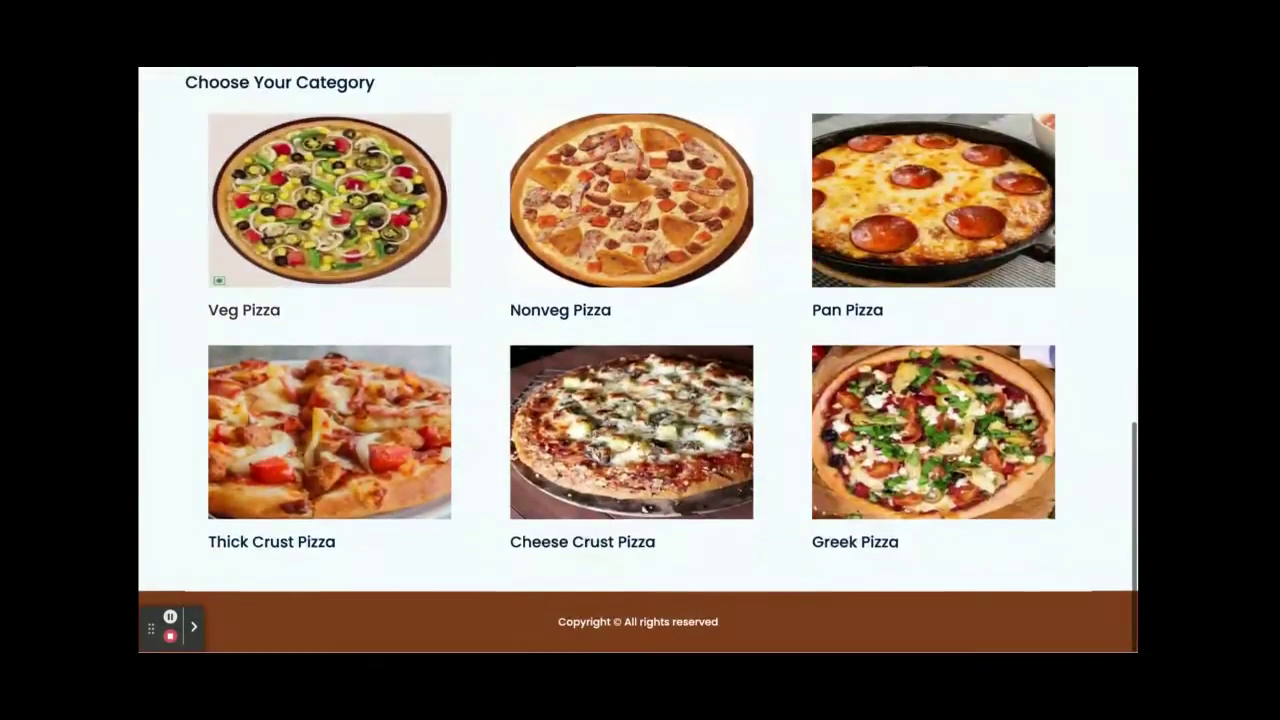
pyautogui.scroll(9, 393, 224)
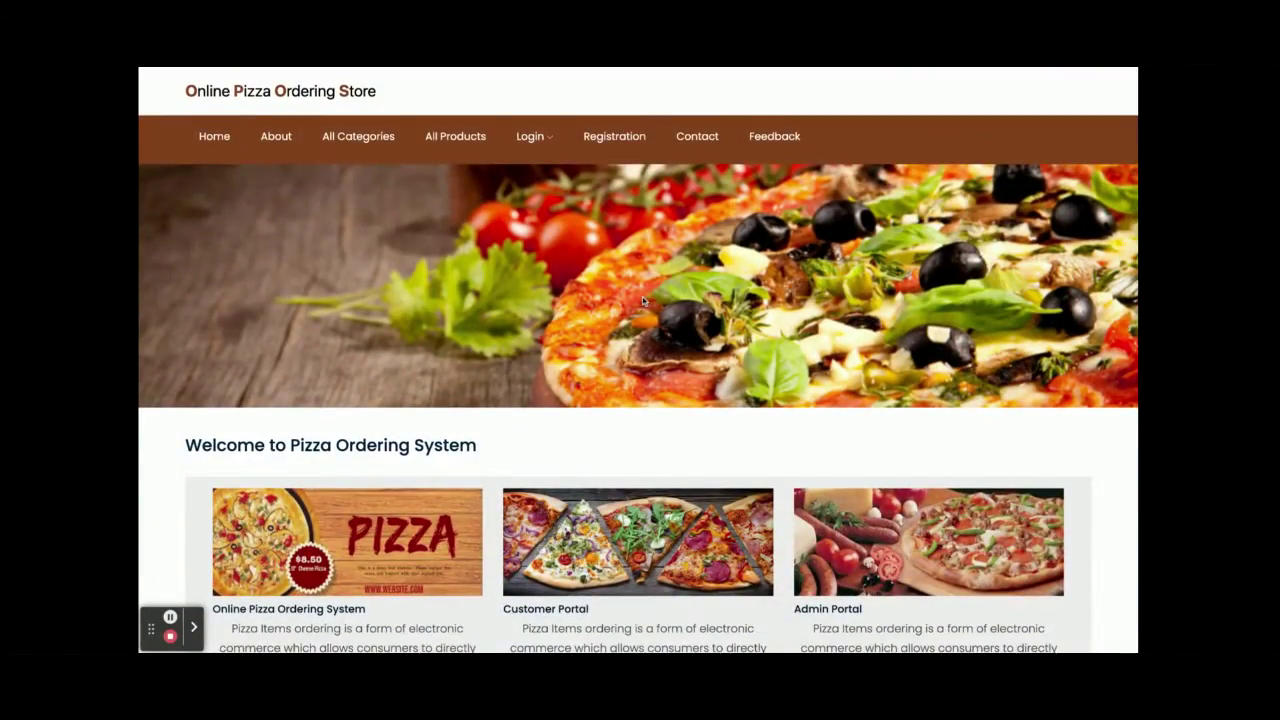
pyautogui.scroll(-2, 643, 298)
pyautogui.scroll(-3, 437, 471)
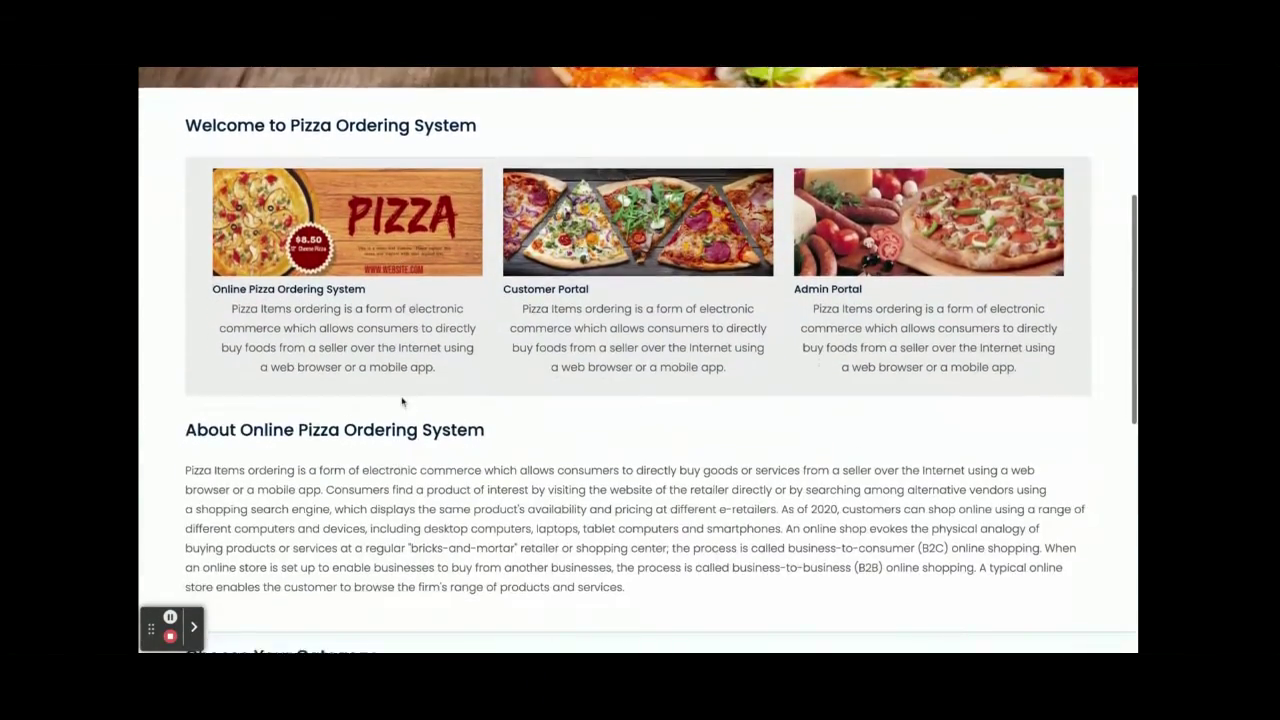
pyautogui.scroll(-4, 402, 401)
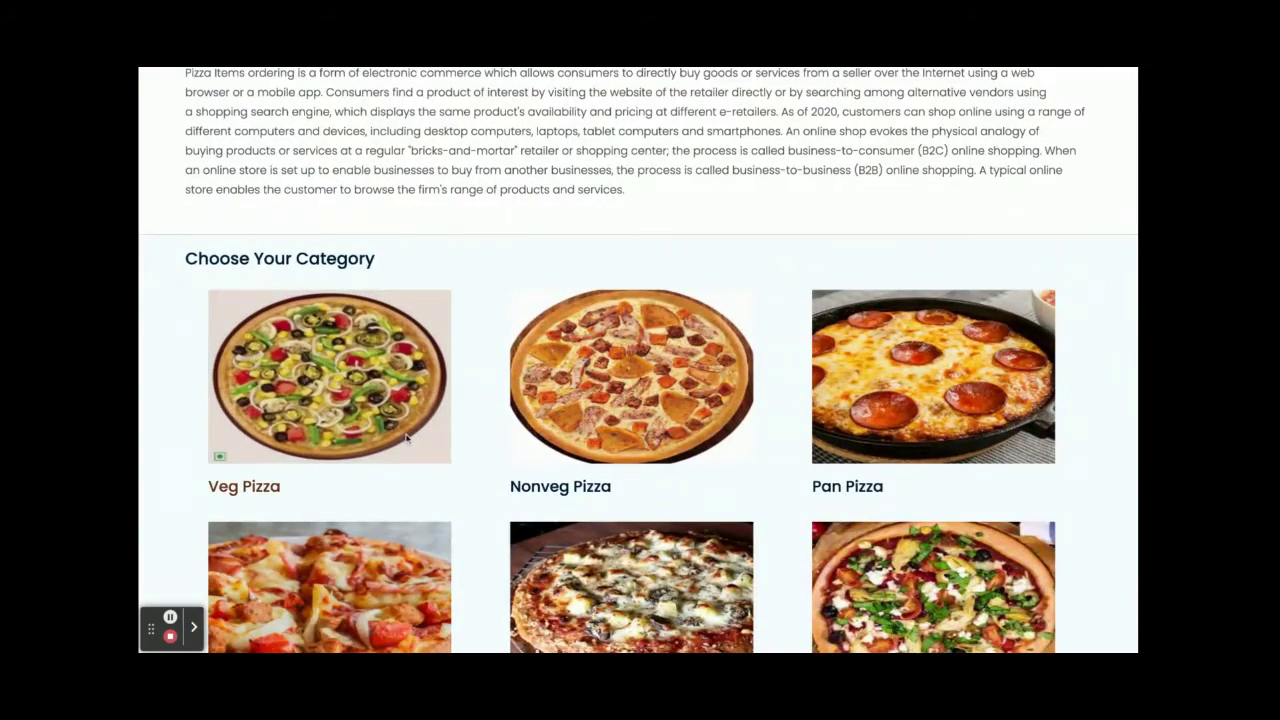
pyautogui.scroll(-2, 406, 437)
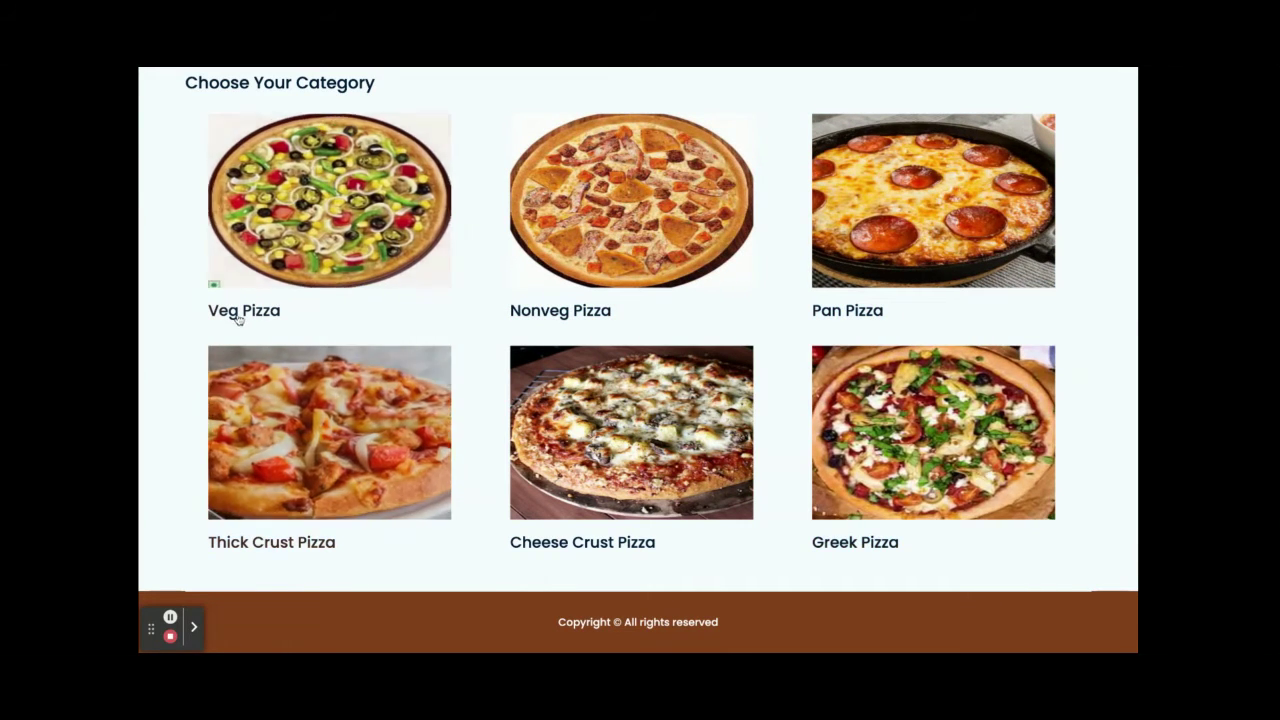
pyautogui.click(238, 314)
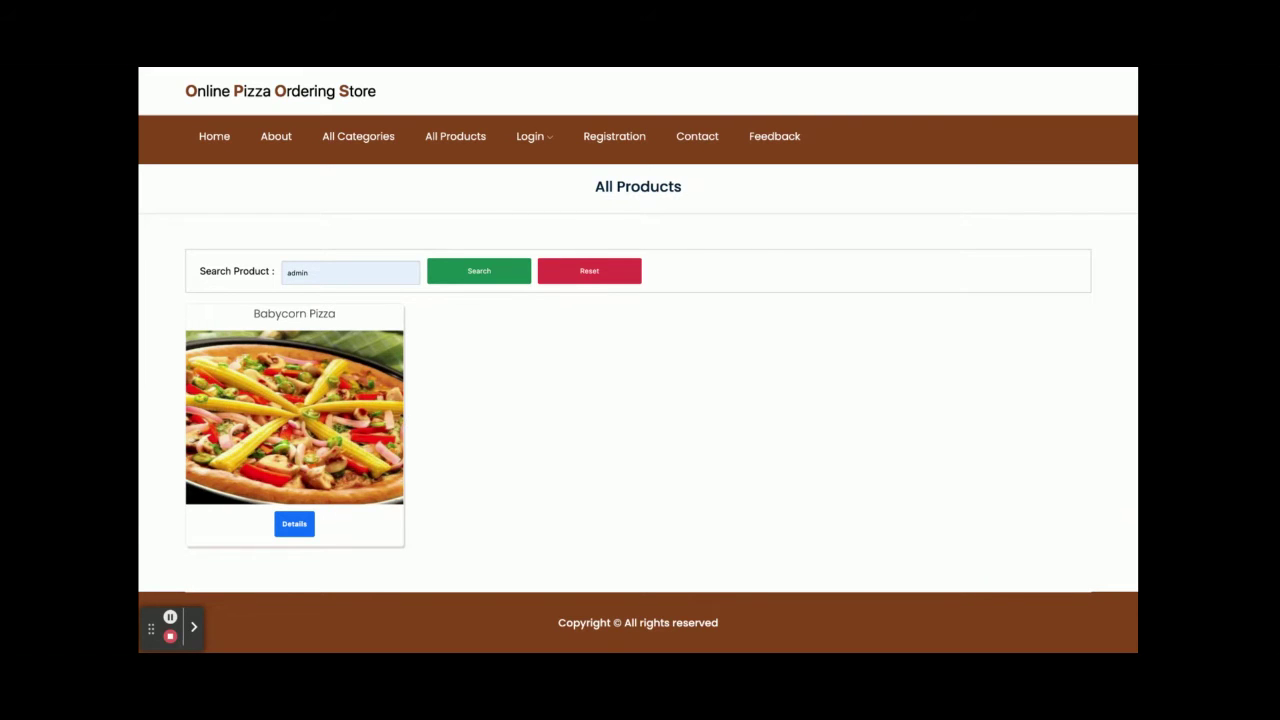
# - View the About page and all six pizza categories, then open Nonveg Pizza's products
pyautogui.click(277, 137)
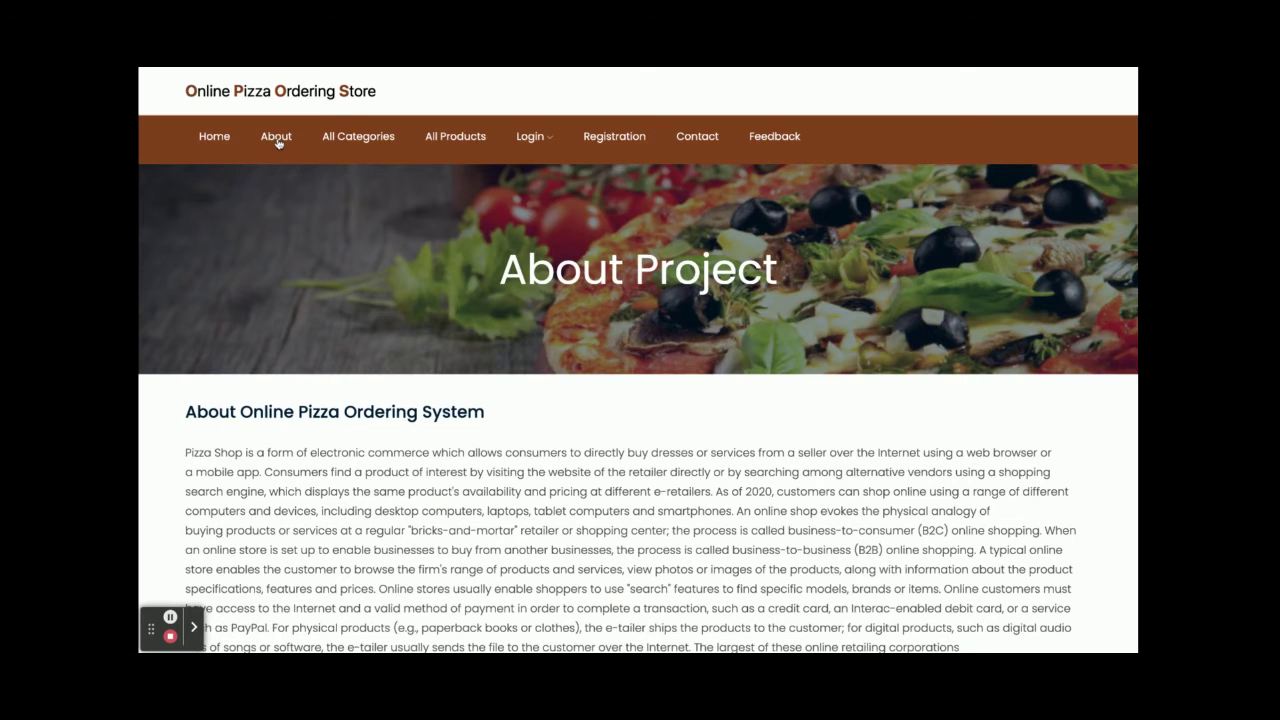
pyautogui.scroll(-1, 470, 410)
pyautogui.scroll(1, 471, 410)
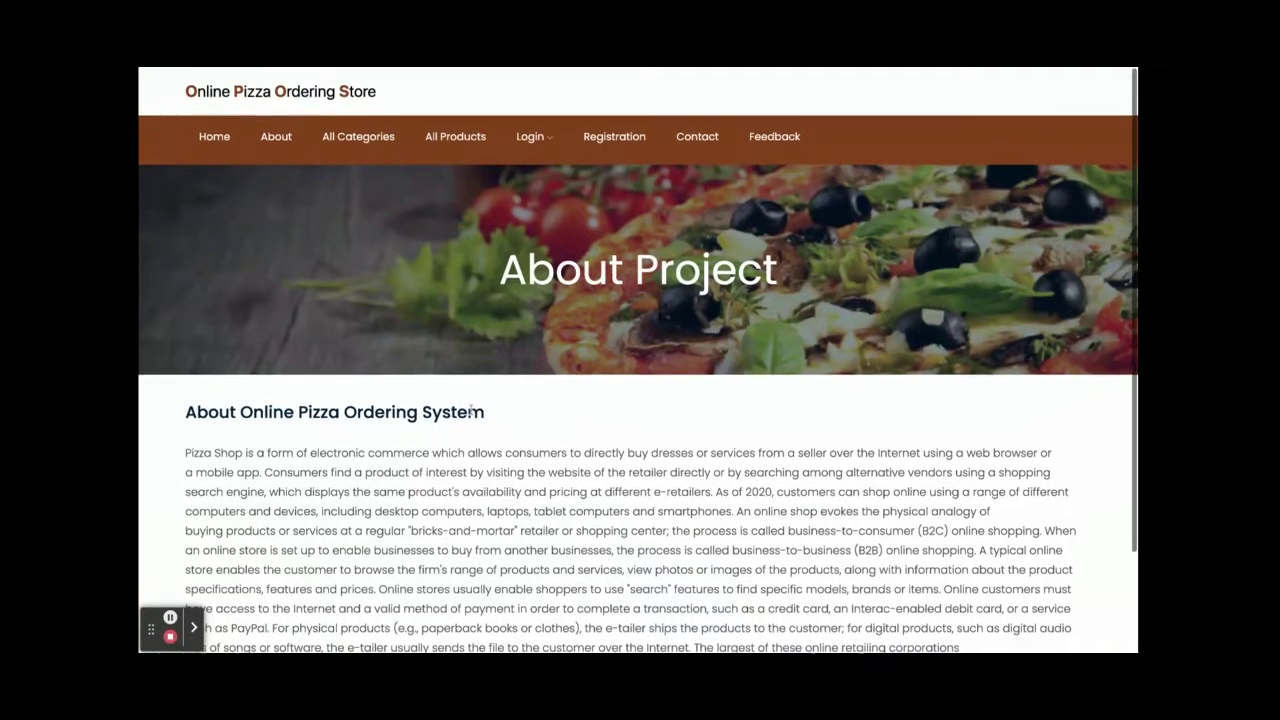
pyautogui.click(382, 139)
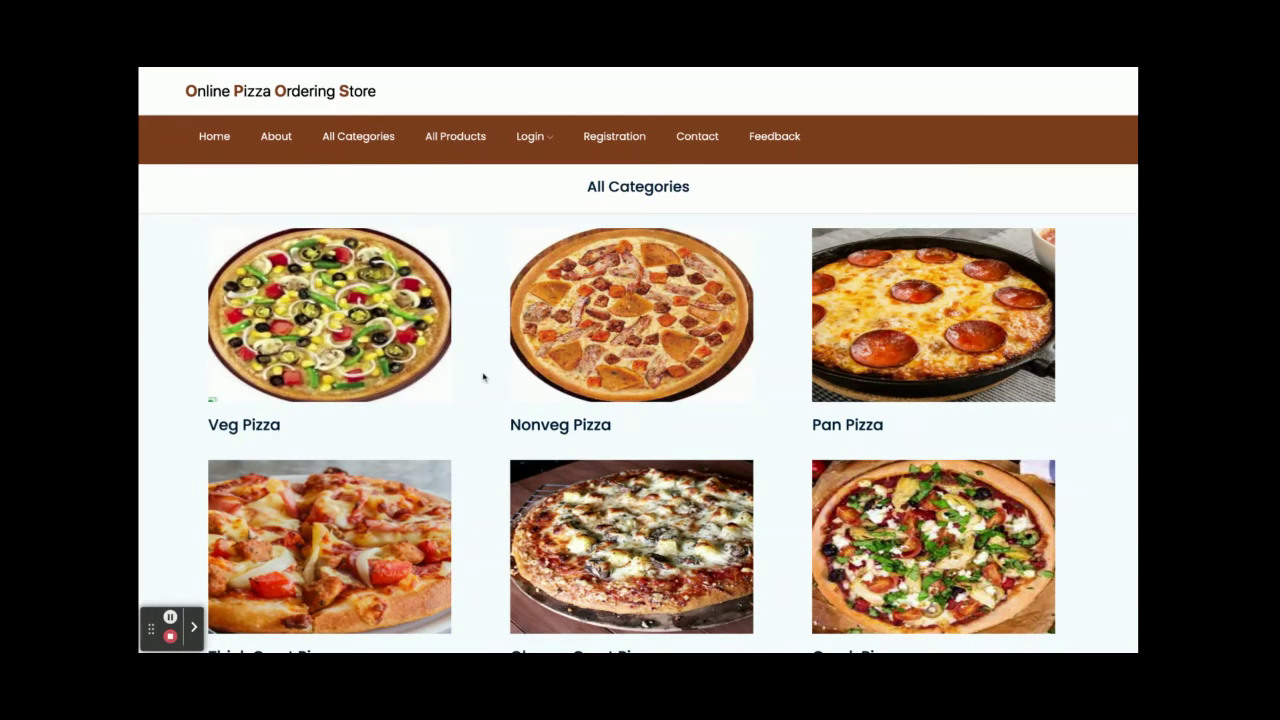
pyautogui.scroll(-2, 718, 457)
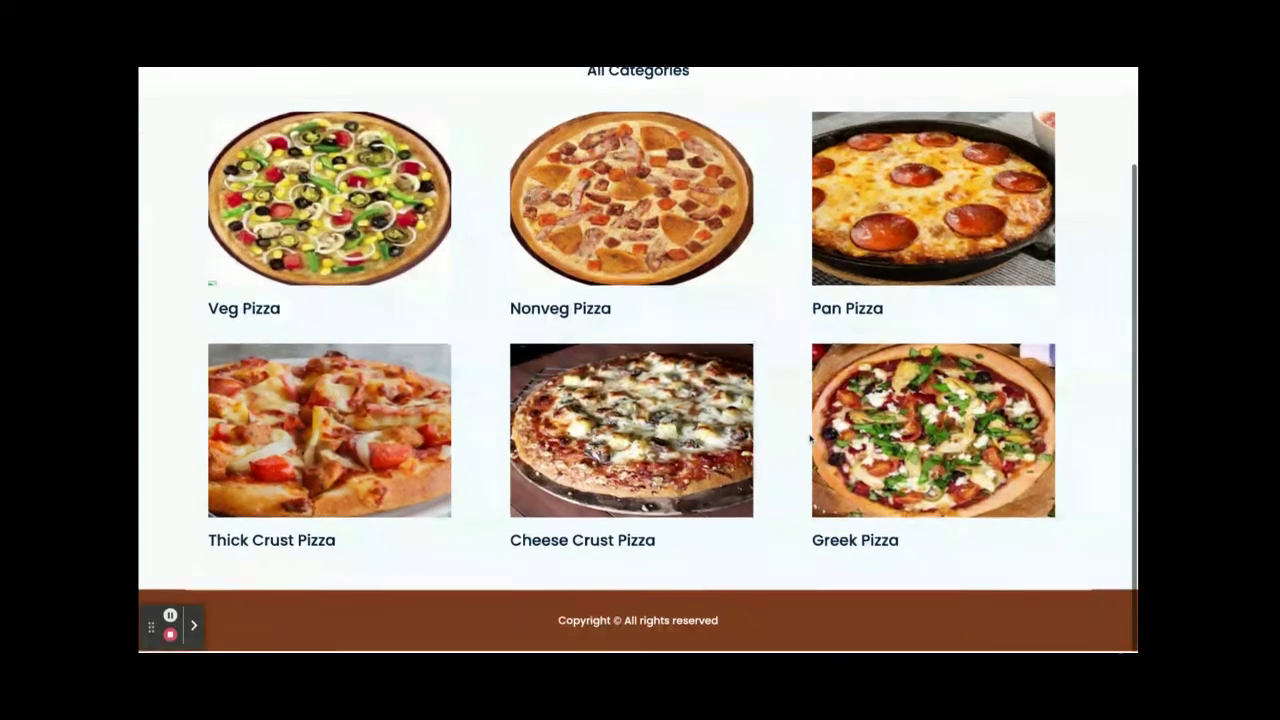
pyautogui.click(580, 311)
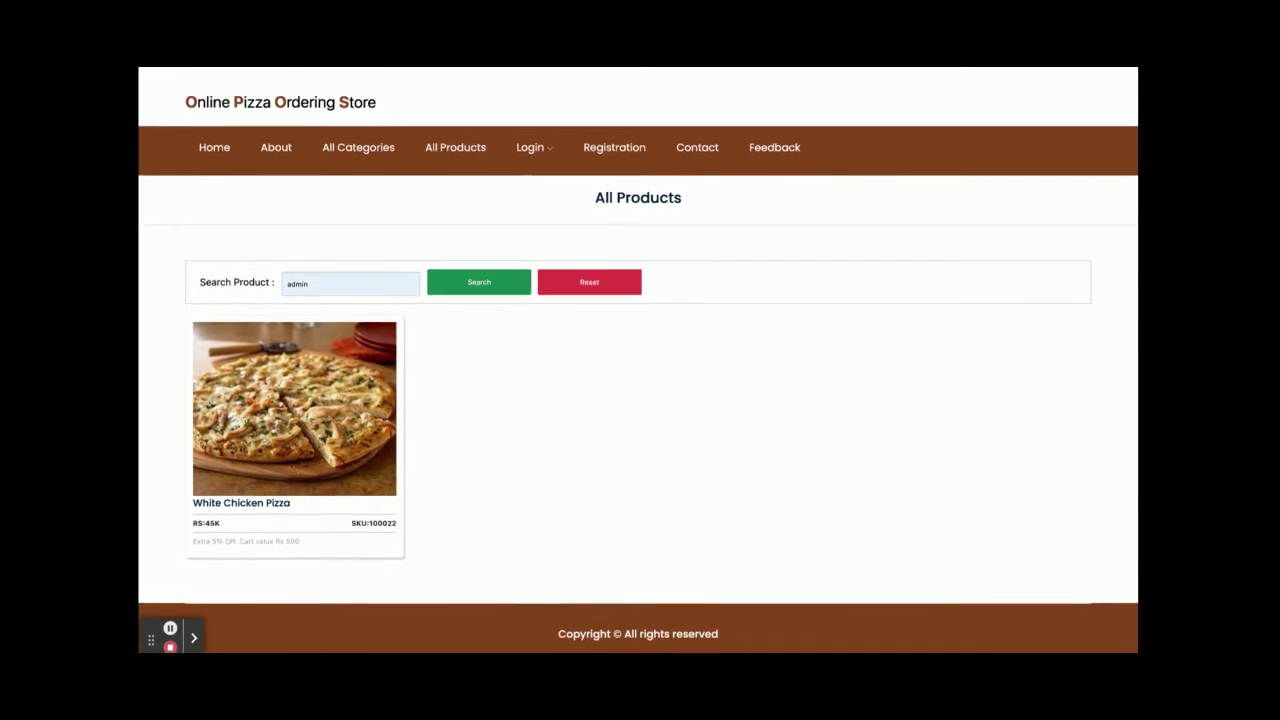
# - Clear the leftover 'admin' search text and search the products for 'chicken'
pyautogui.doubleClick(335, 272)
pyautogui.press('BackSpace')
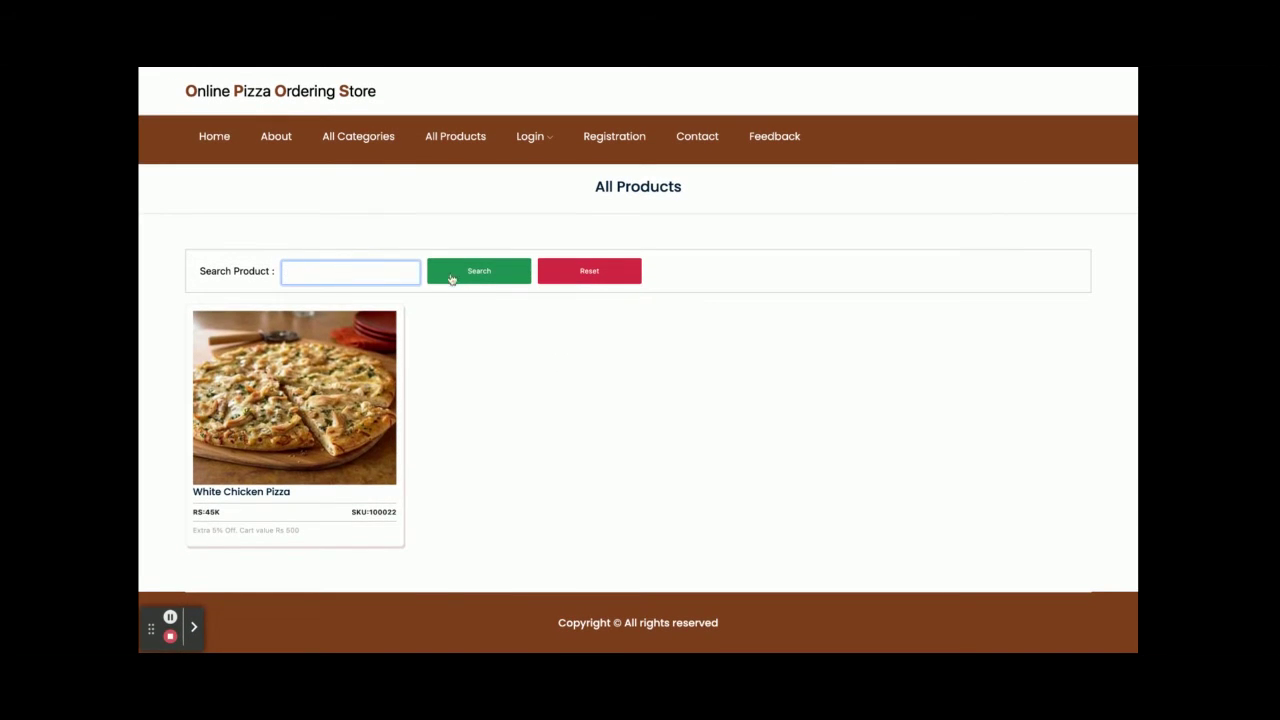
pyautogui.click(472, 276)
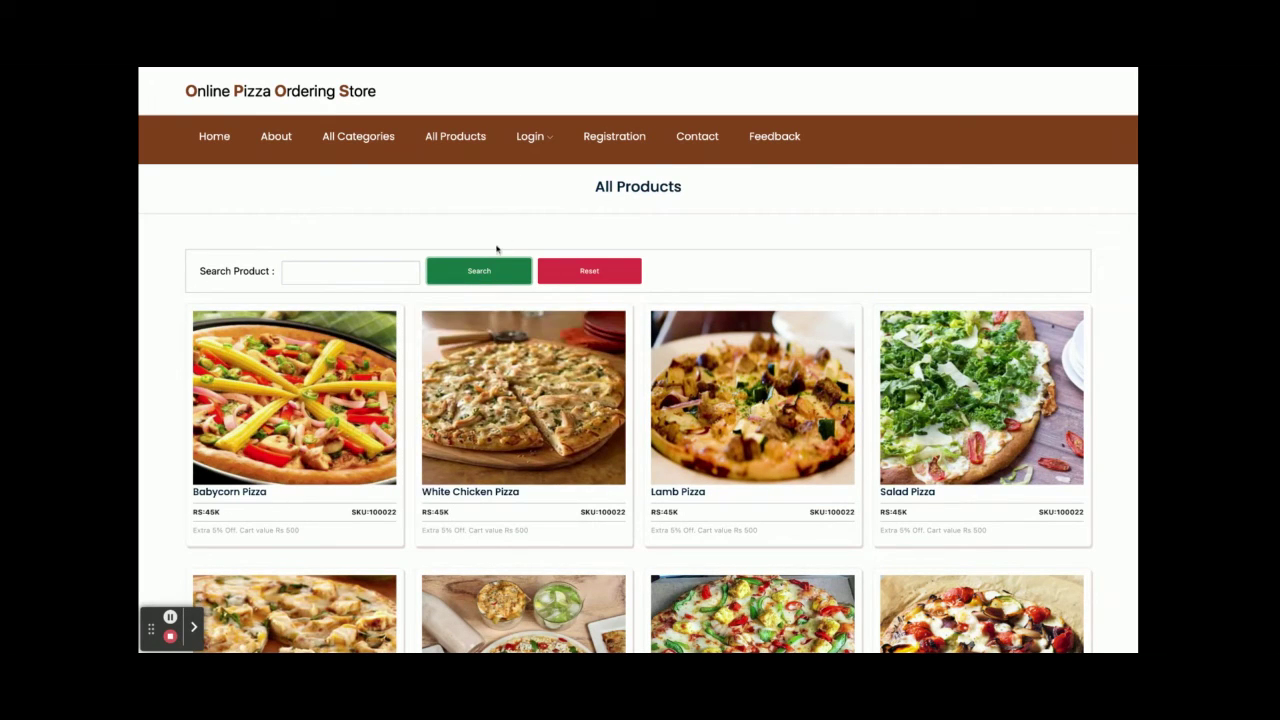
pyautogui.click(388, 269)
pyautogui.write('chicken')
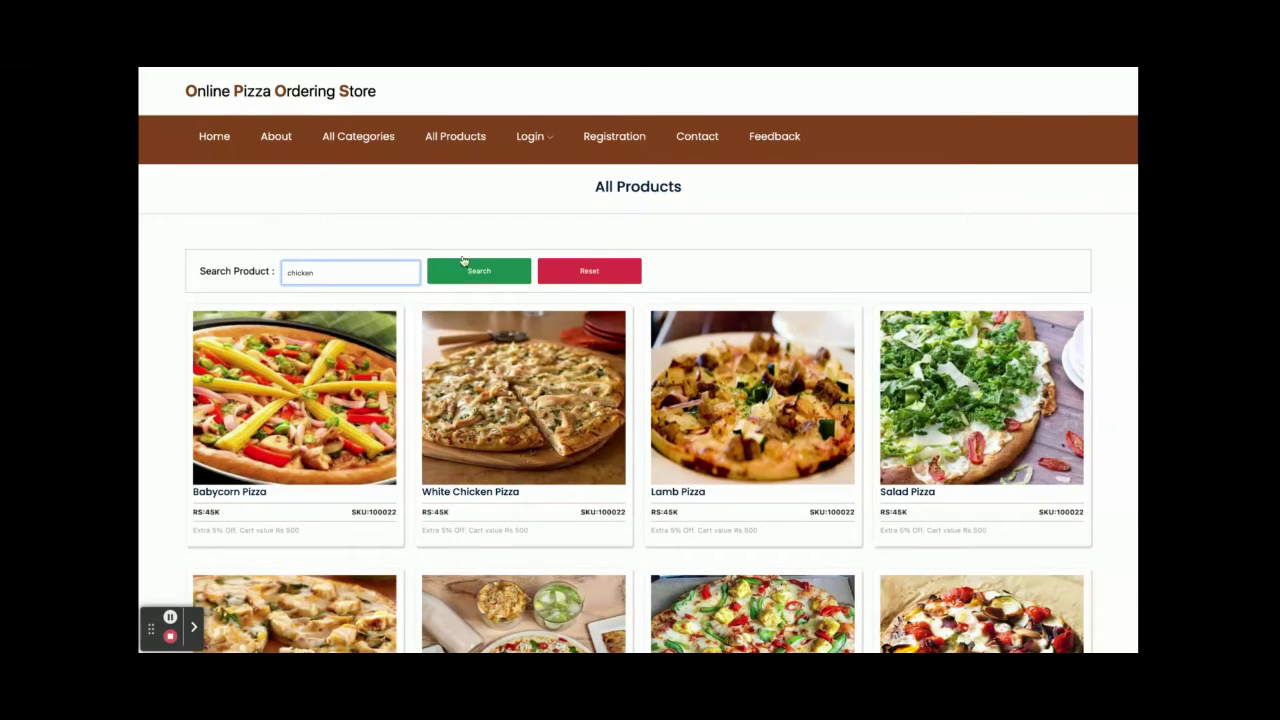
pyautogui.click(493, 270)
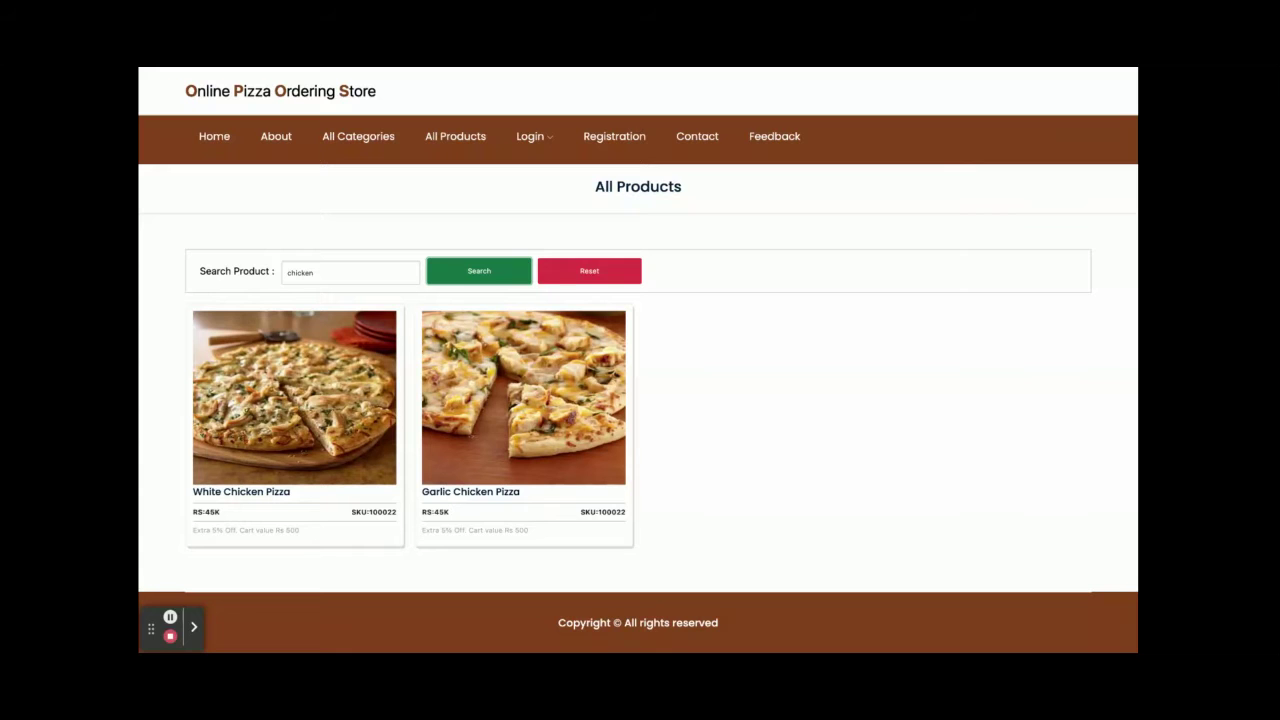
# - Open the Garlic Chicken Pizza details page and scroll through it
pyautogui.moveTo(617, 486)
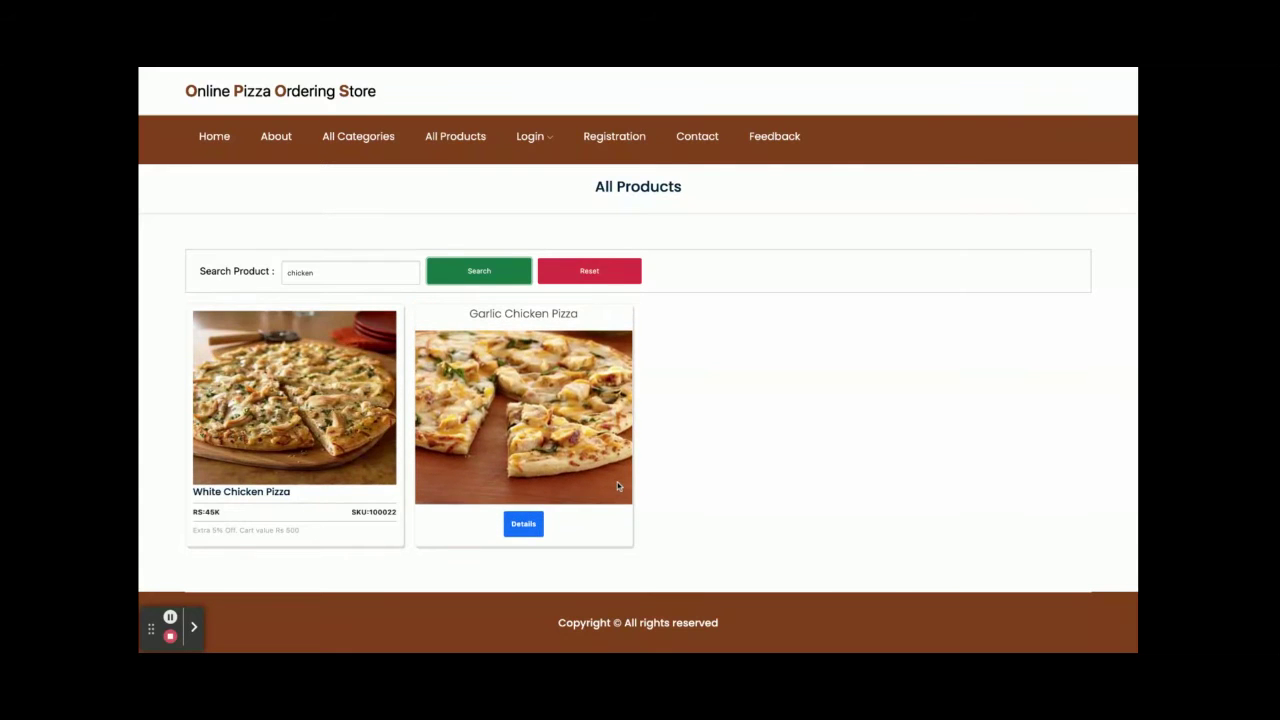
pyautogui.click(523, 523)
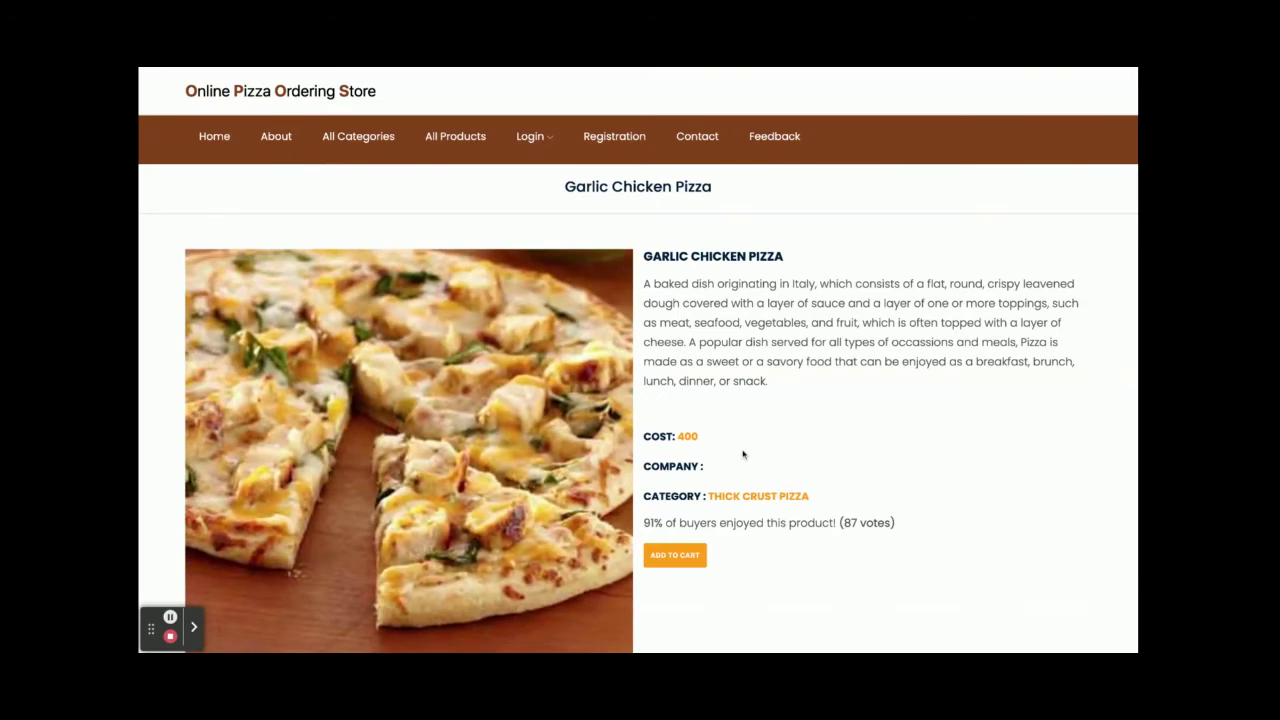
pyautogui.scroll(-1, 742, 454)
pyautogui.scroll(-2, 742, 454)
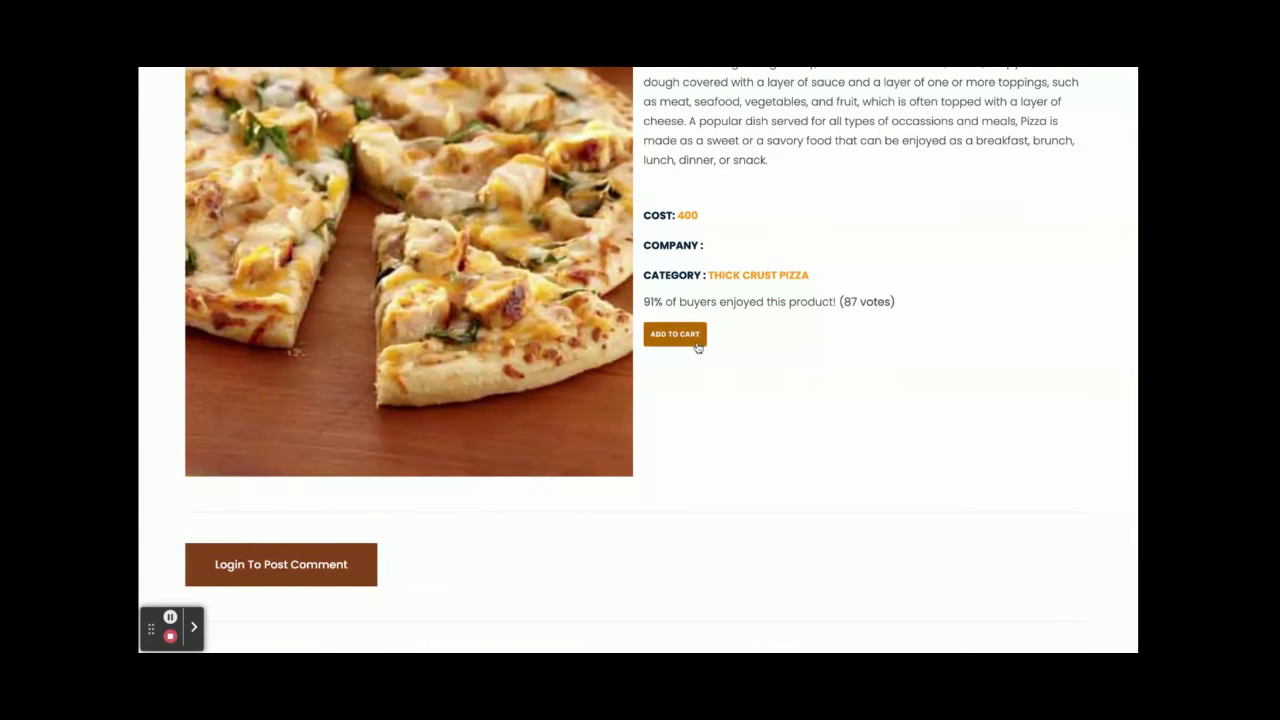
pyautogui.scroll(-2, 397, 406)
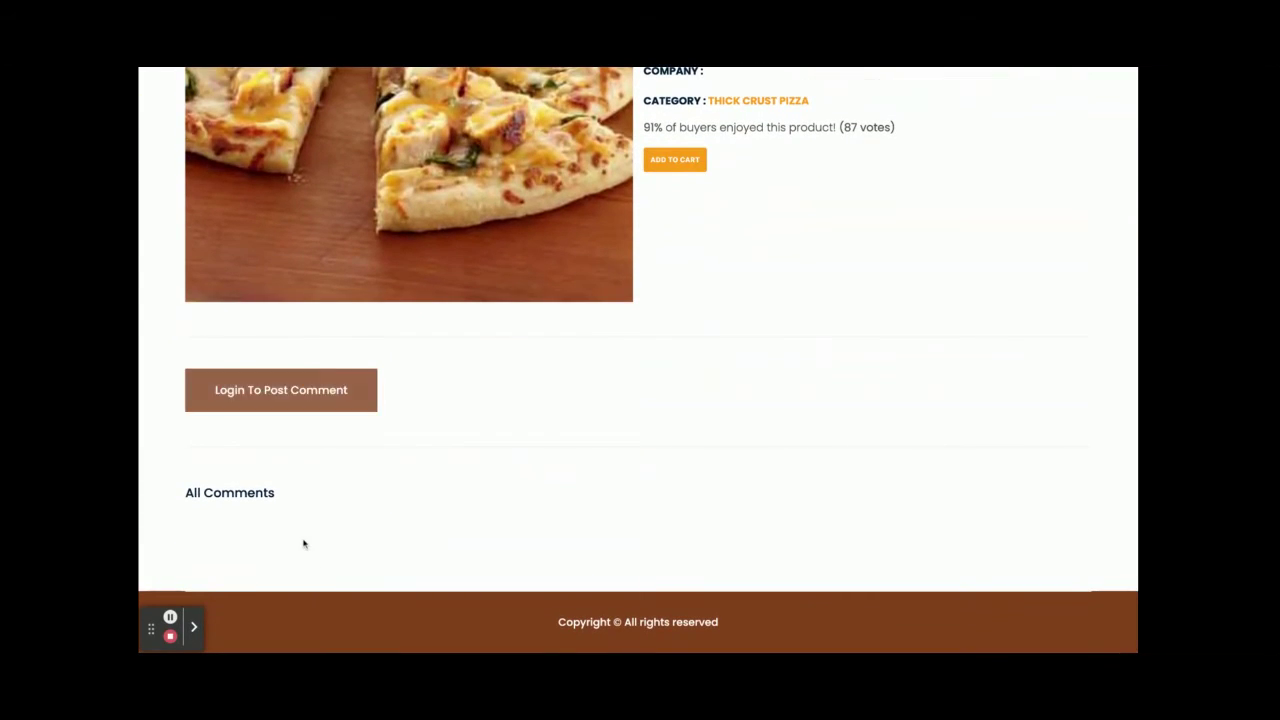
pyautogui.scroll(4, 303, 540)
pyautogui.scroll(-1, 303, 542)
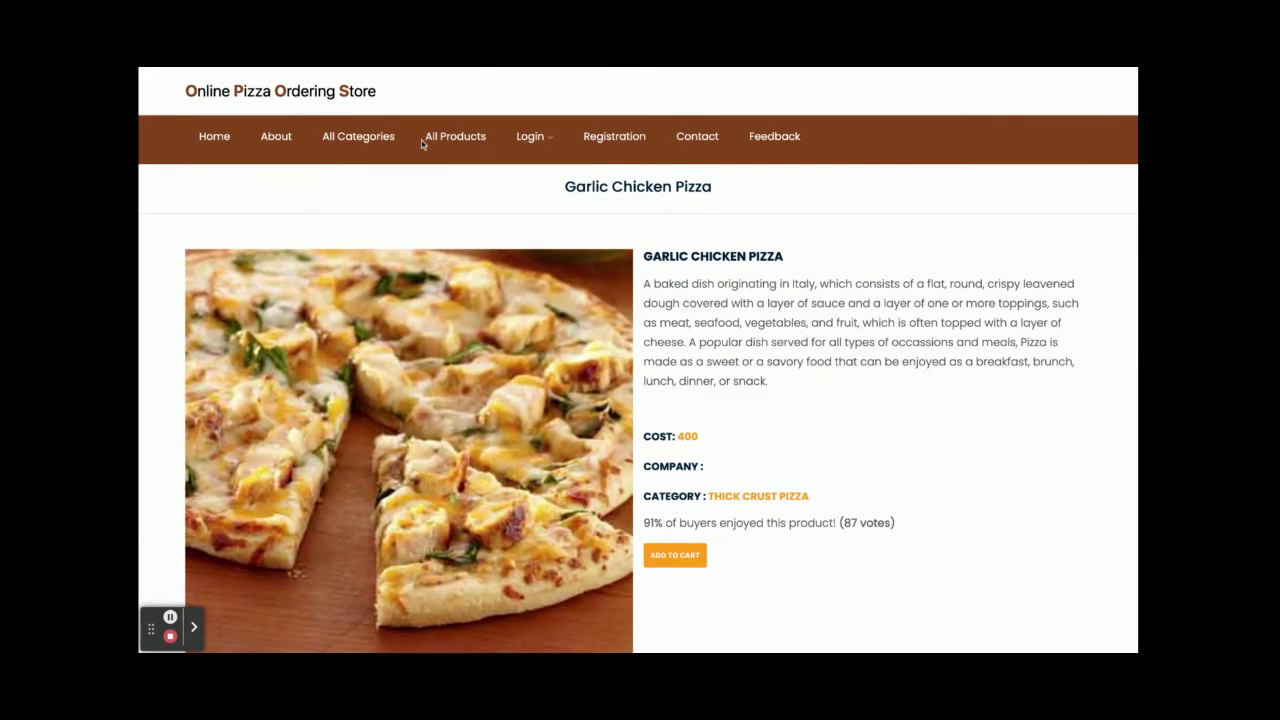
# - Return to All Products, clear the search box and open Babycorn Pizza's details
pyautogui.click(458, 141)
pyautogui.moveTo(453, 338)
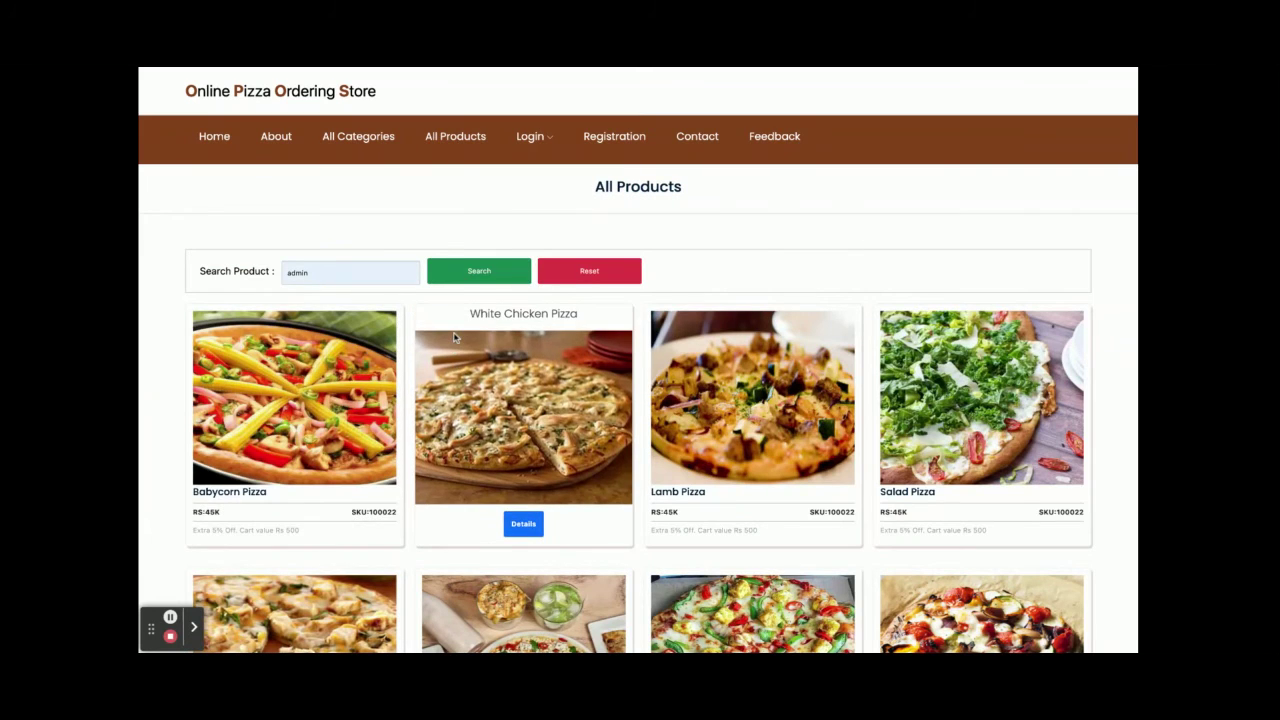
pyautogui.scroll(-3, 453, 338)
pyautogui.scroll(3, 453, 338)
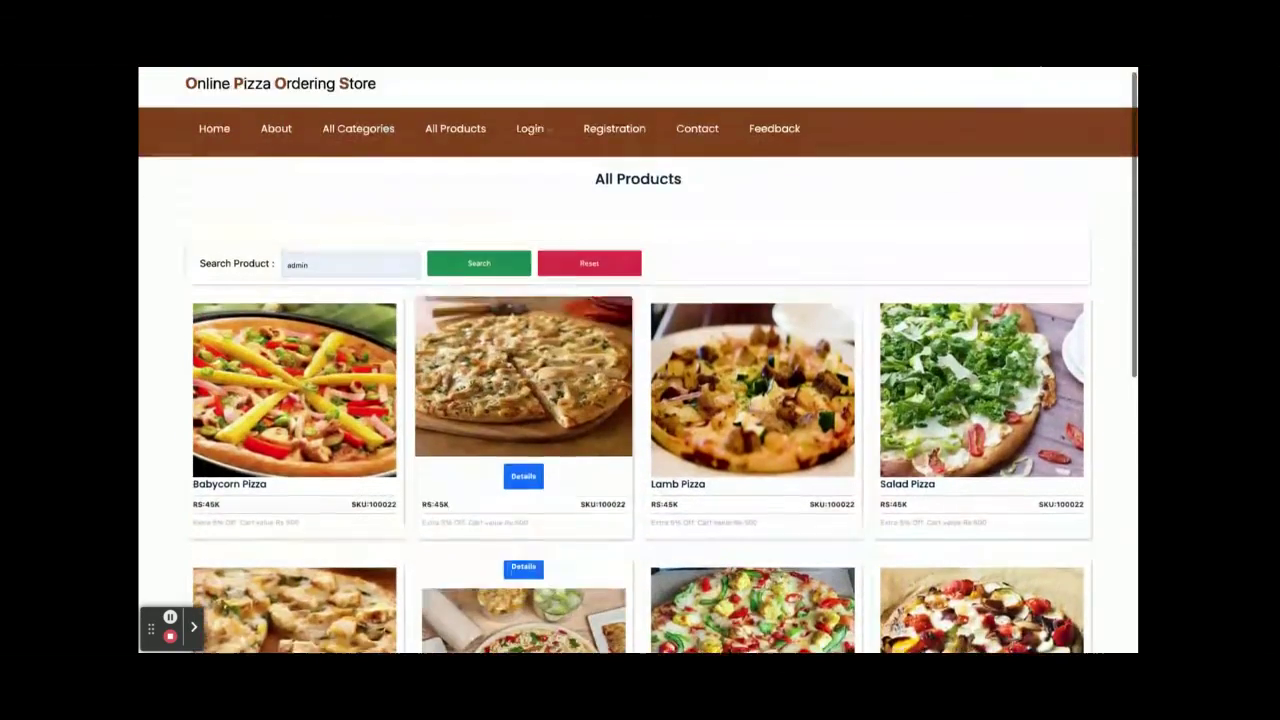
pyautogui.doubleClick(324, 271)
pyautogui.press('BackSpace')
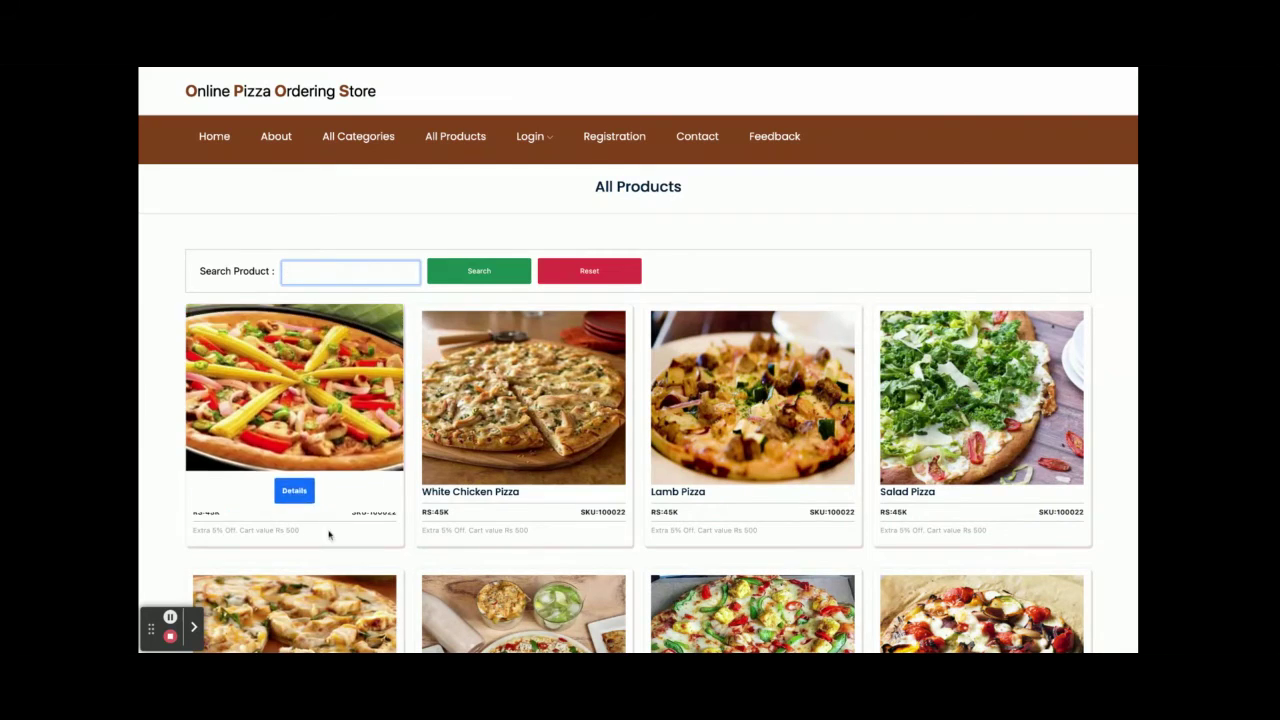
pyautogui.click(295, 523)
pyautogui.scroll(-10, 450, 434)
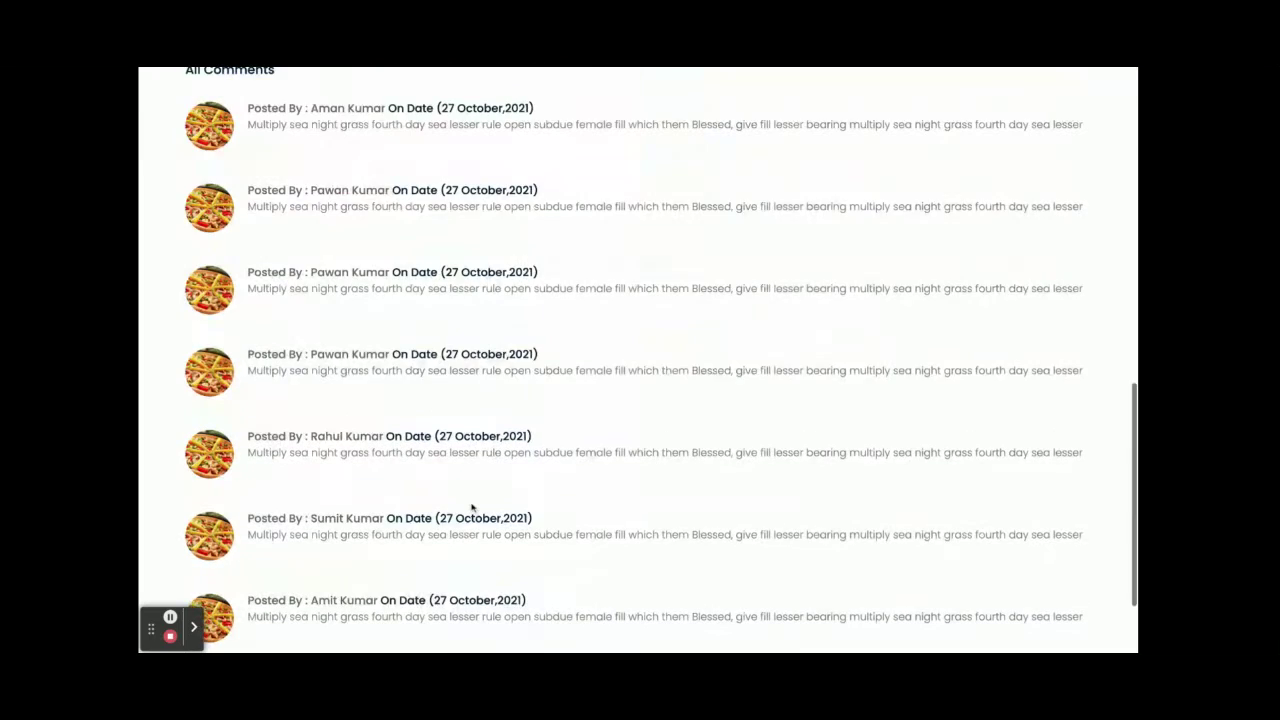
pyautogui.scroll(-2, 450, 430)
pyautogui.scroll(3, 420, 292)
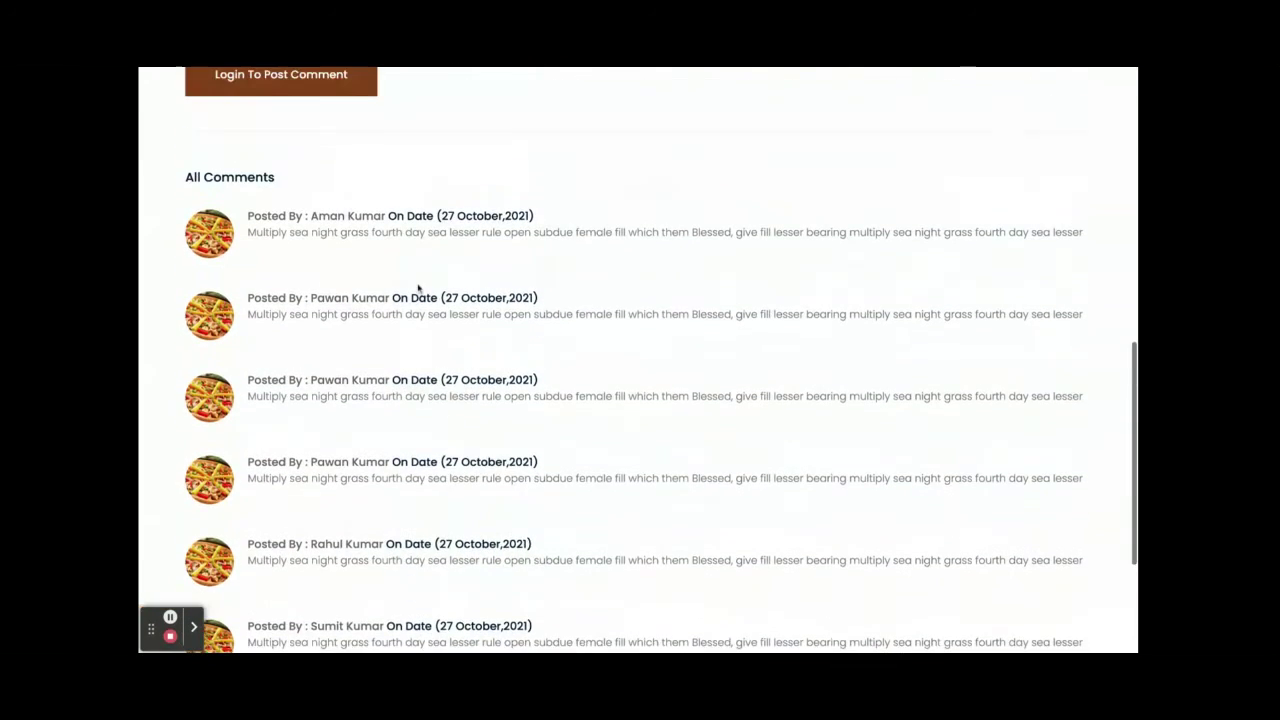
pyautogui.scroll(1, 371, 480)
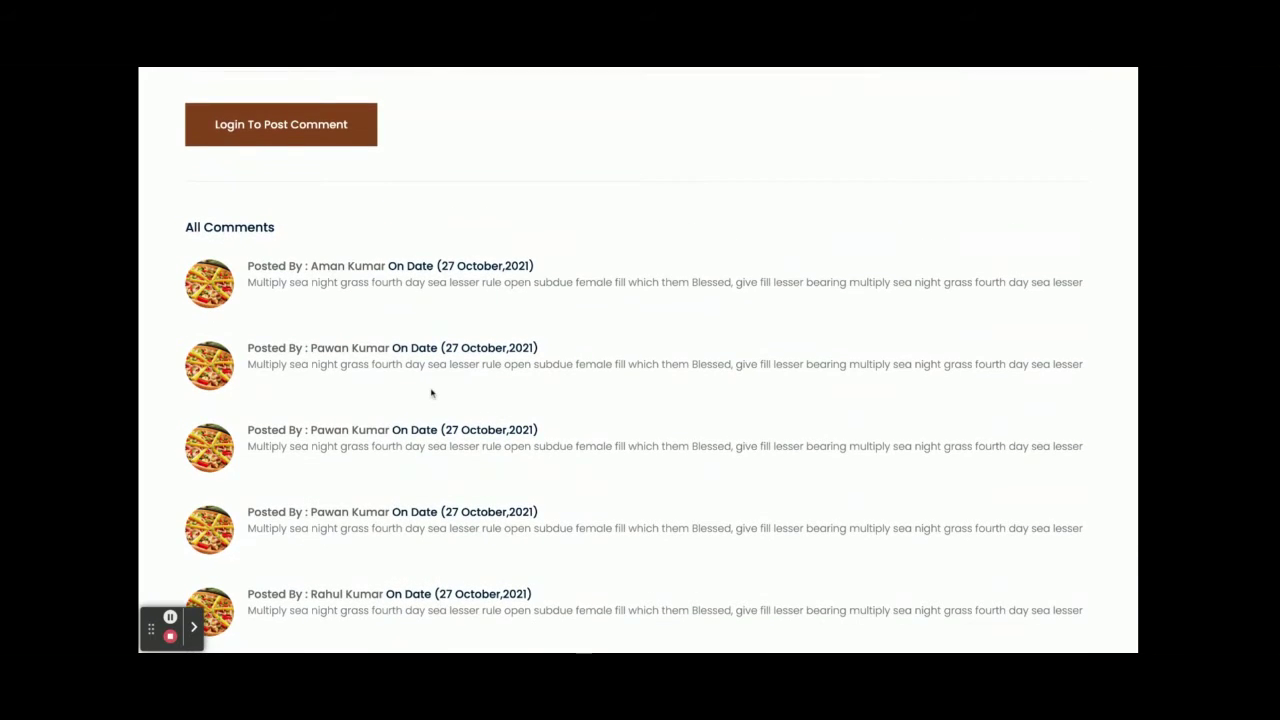
pyautogui.scroll(5, 432, 393)
pyautogui.scroll(1, 432, 393)
pyautogui.scroll(-1, 432, 393)
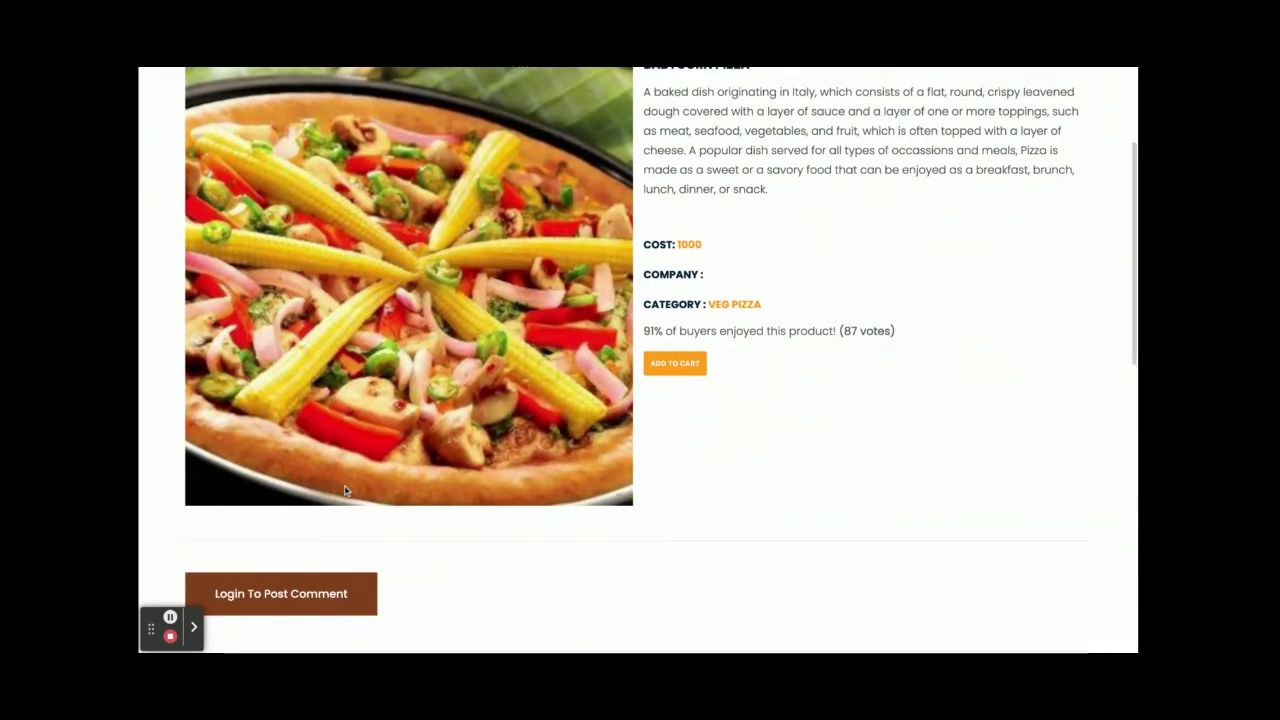
pyautogui.scroll(-1, 345, 490)
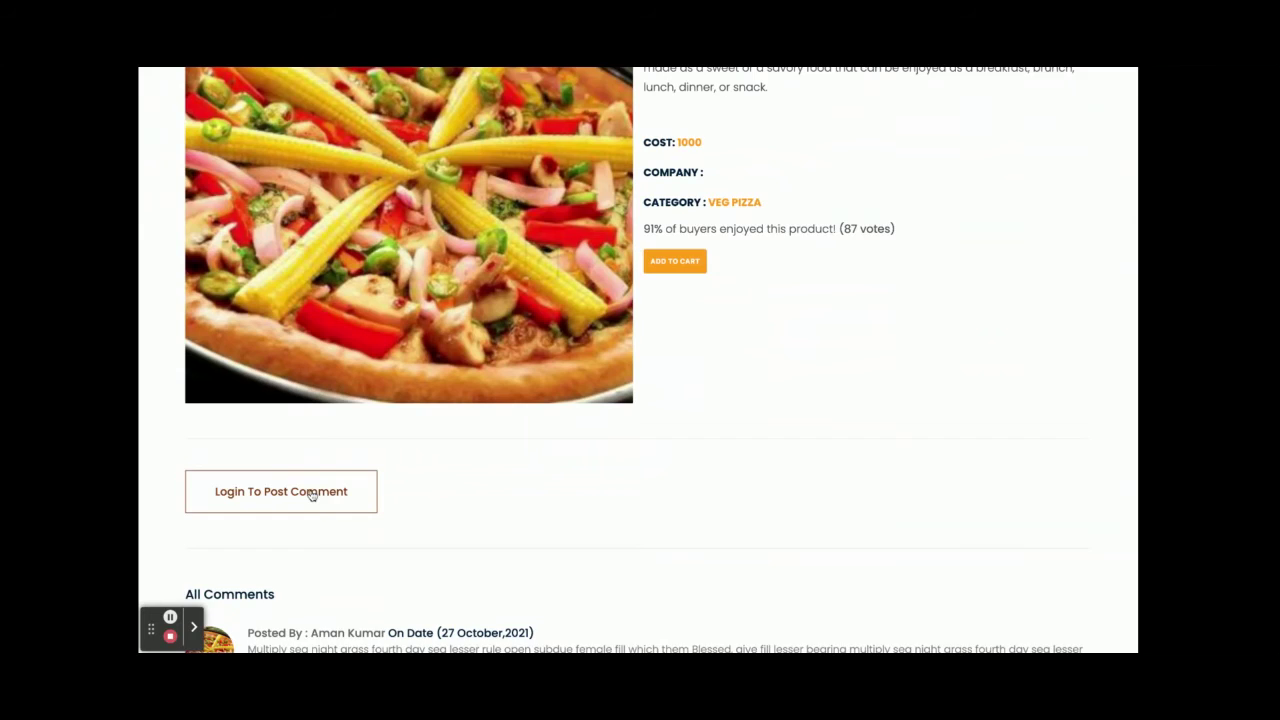
pyautogui.scroll(-5, 311, 494)
pyautogui.scroll(10, 340, 460)
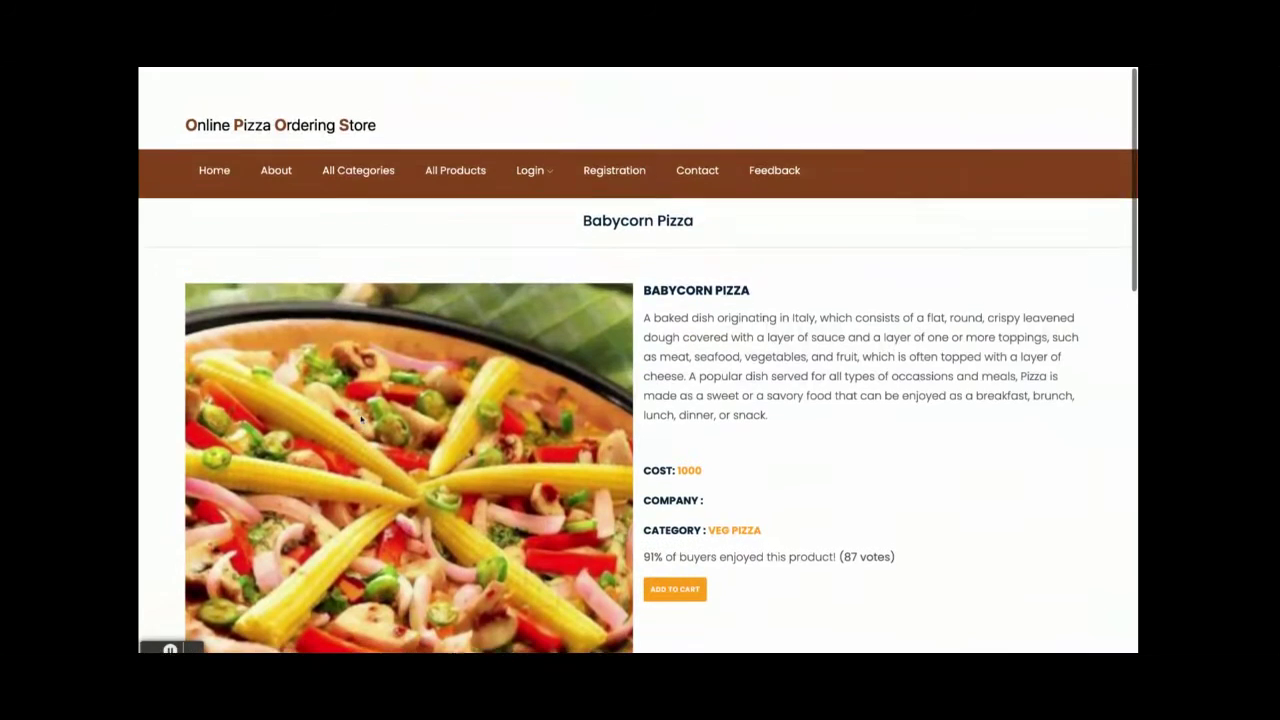
pyautogui.scroll(-1, 362, 420)
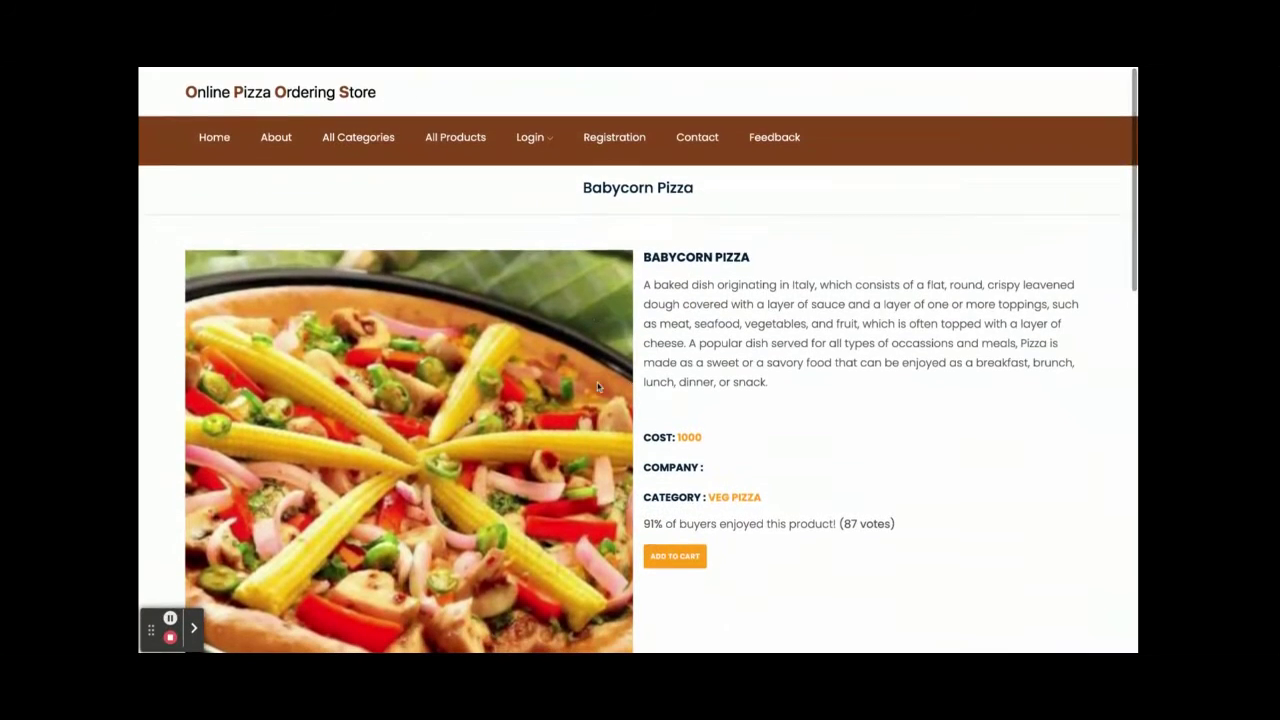
pyautogui.click(675, 556)
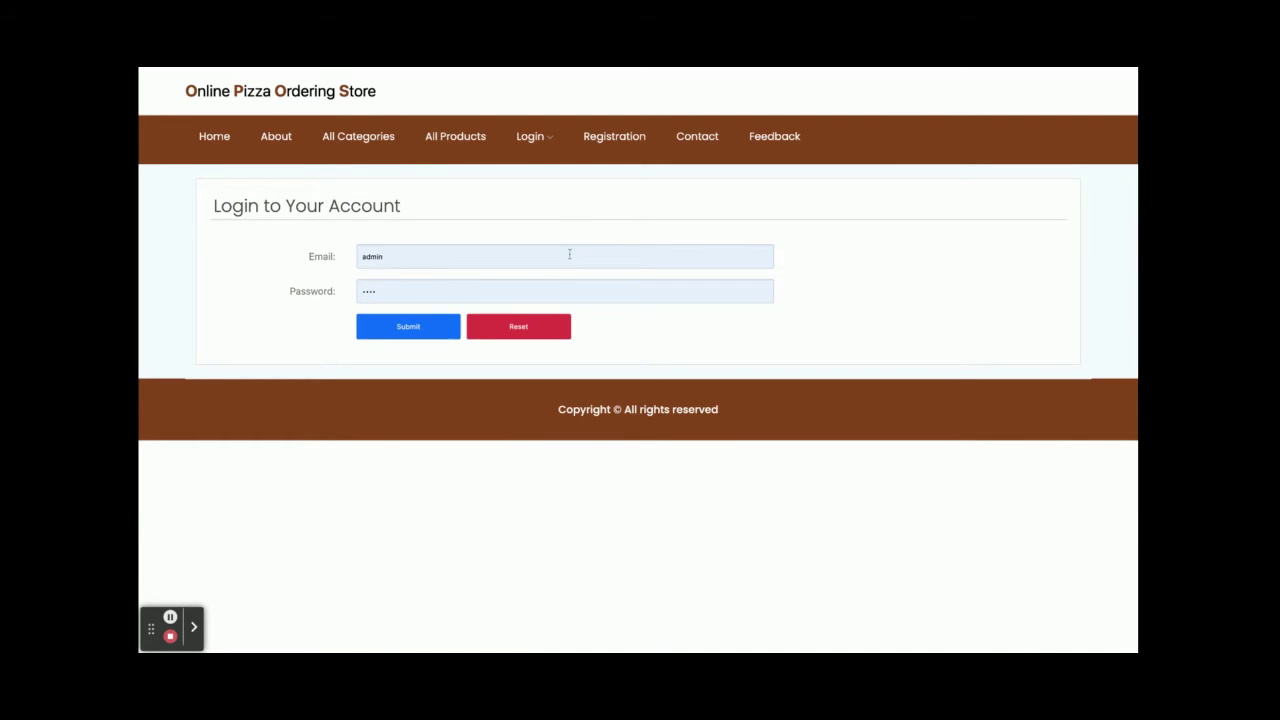
# - Bring up the Login menu's options in the navigation bar
pyautogui.click(532, 137)
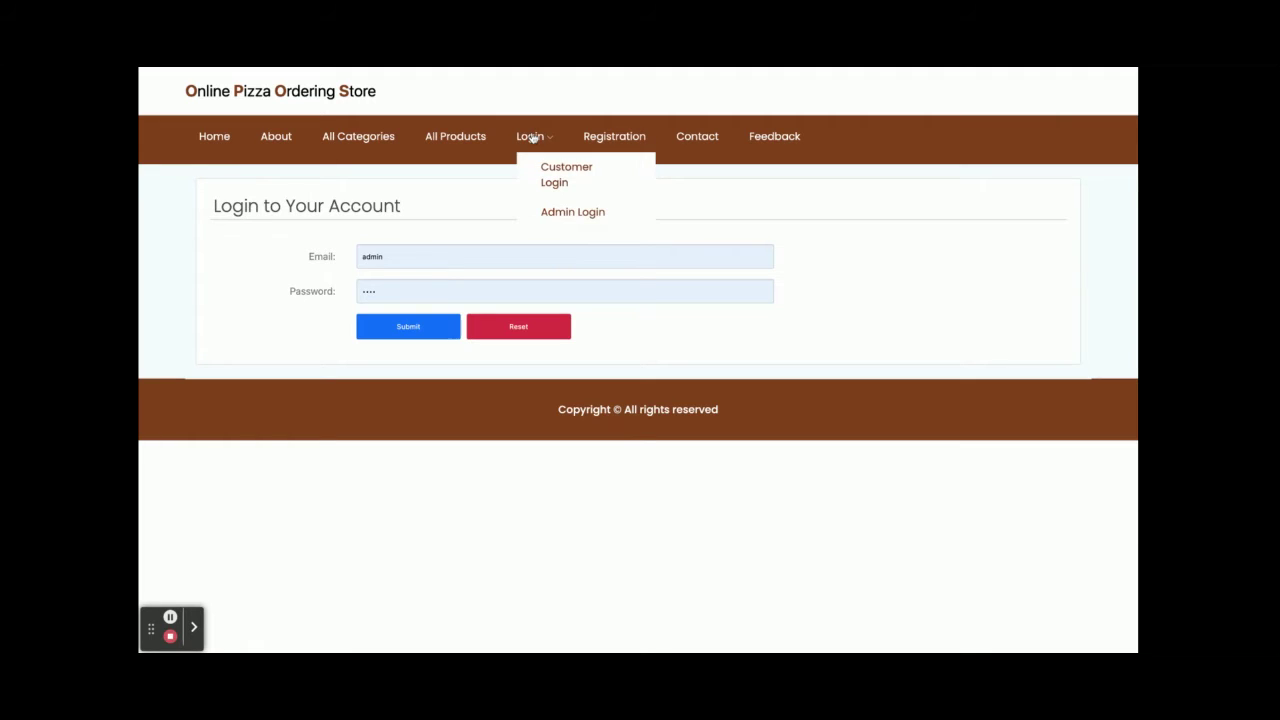
# - View the All Products catalogue, then return to the account login page
pyautogui.click(452, 136)
pyautogui.moveTo(525, 136)
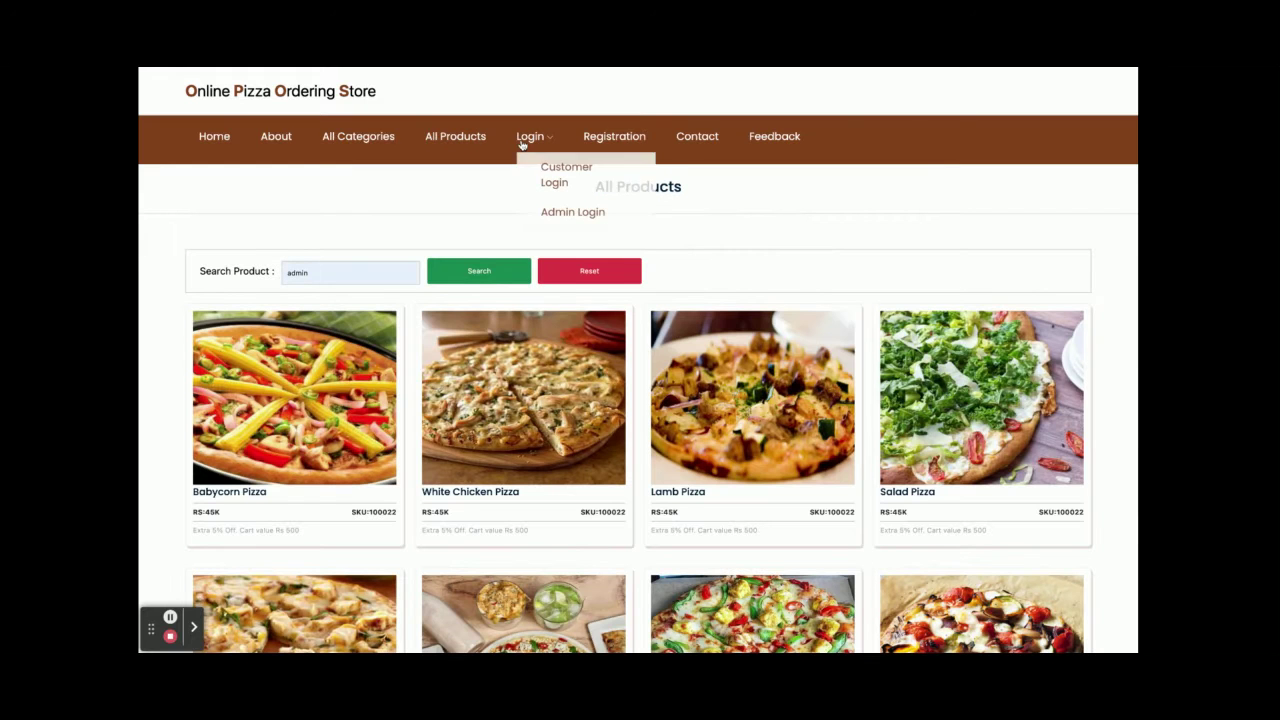
pyautogui.click(558, 176)
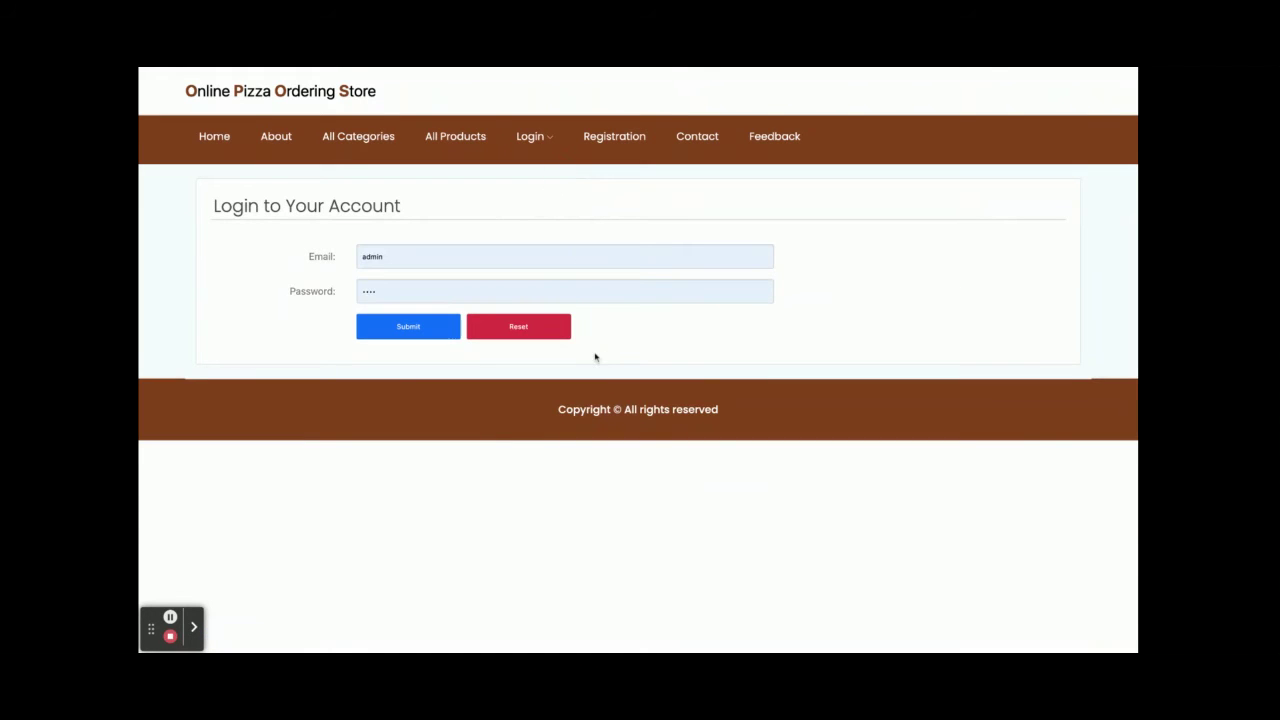
# - Look through the user registration form, then go to the Contact Us page
pyautogui.moveTo(529, 136)
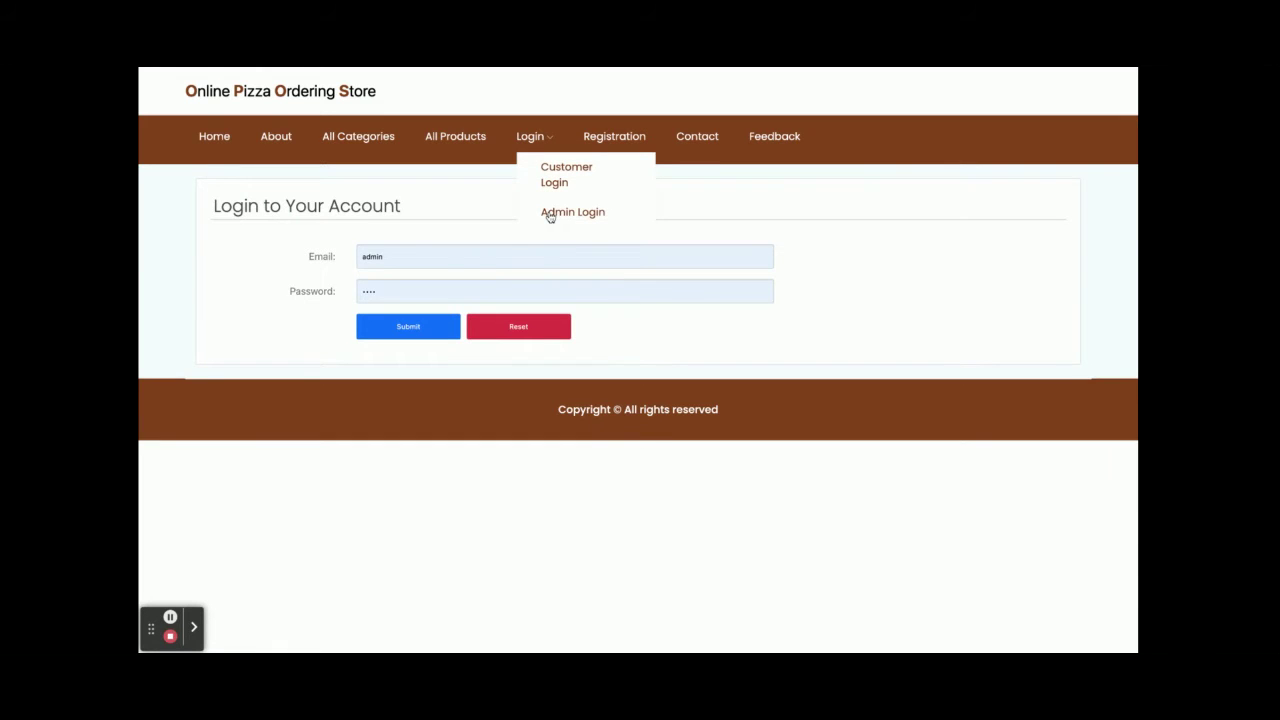
pyautogui.click(623, 137)
pyautogui.scroll(-5, 609, 374)
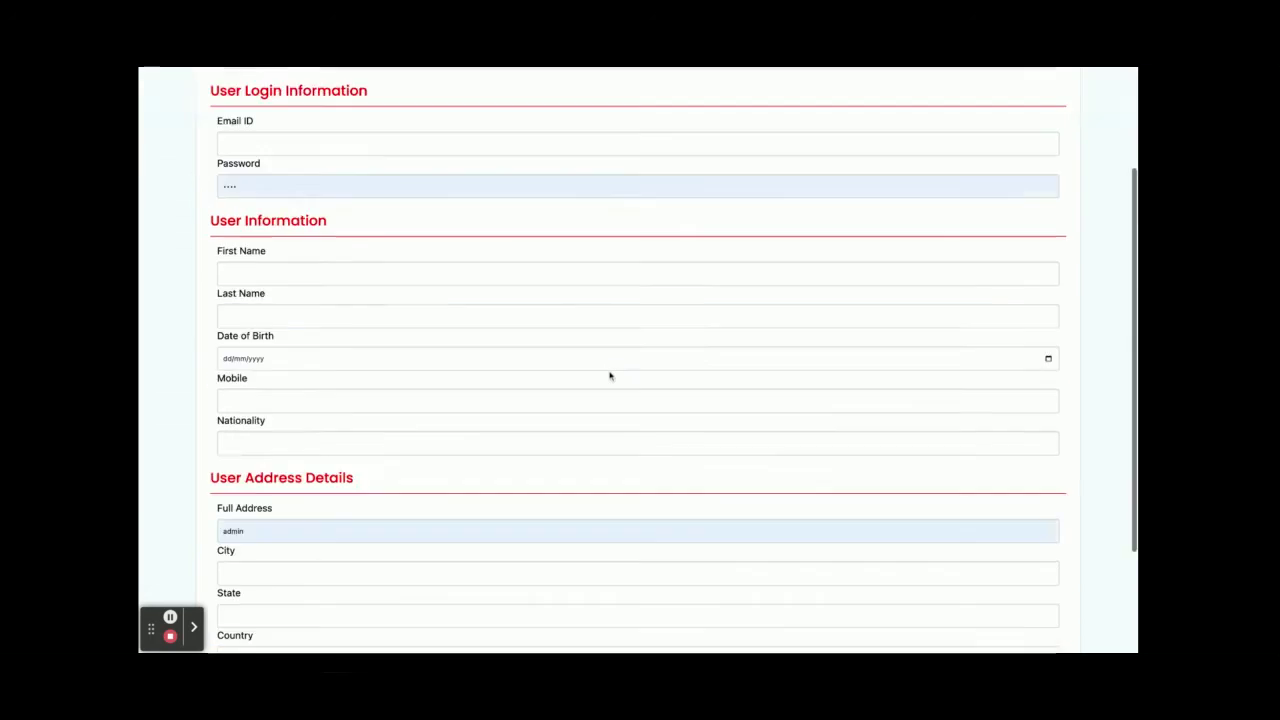
pyautogui.scroll(5, 609, 374)
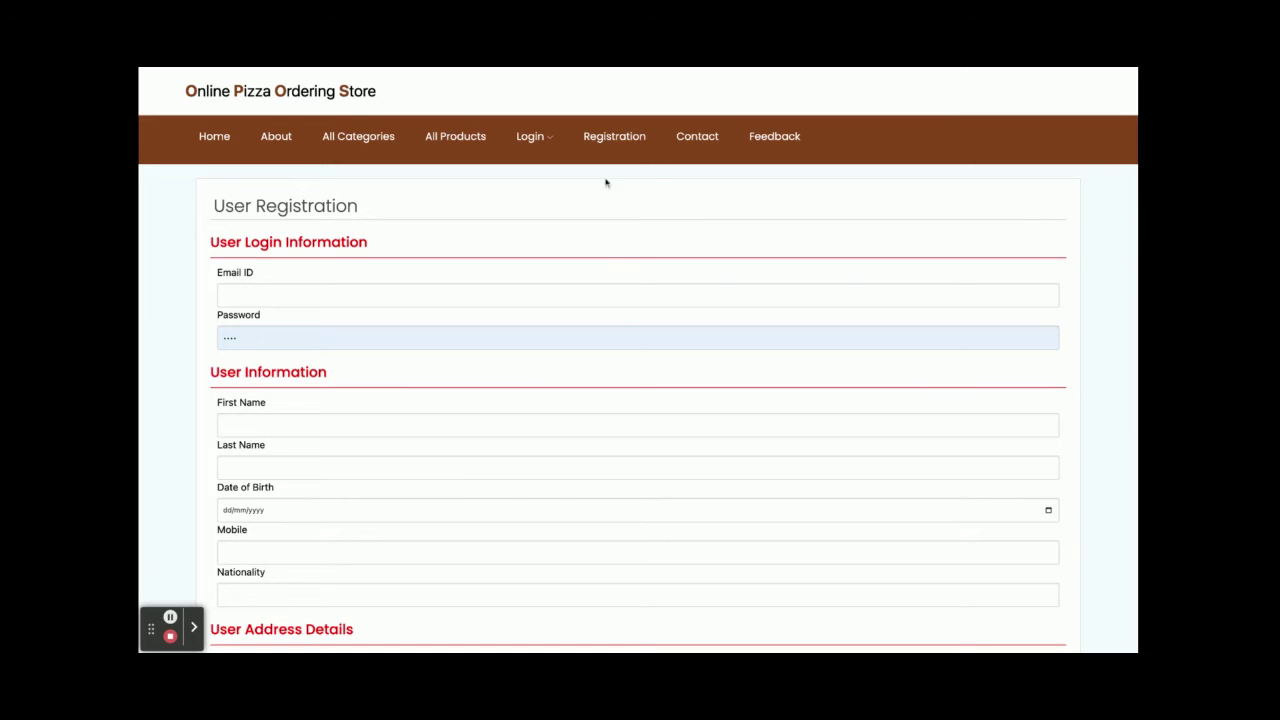
pyautogui.click(715, 140)
pyautogui.scroll(-3, 700, 329)
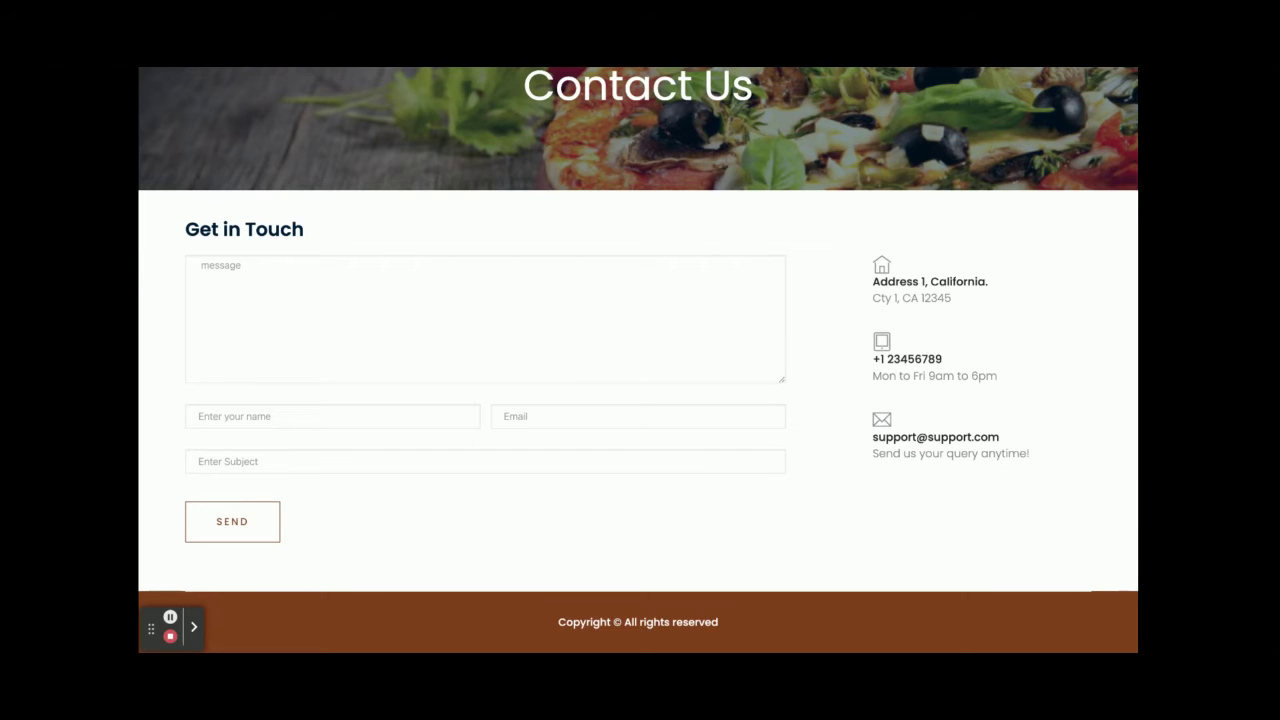
# - Scroll back up the Contact Us page and go to Write Your Feedback
pyautogui.scroll(3, 638, 360)
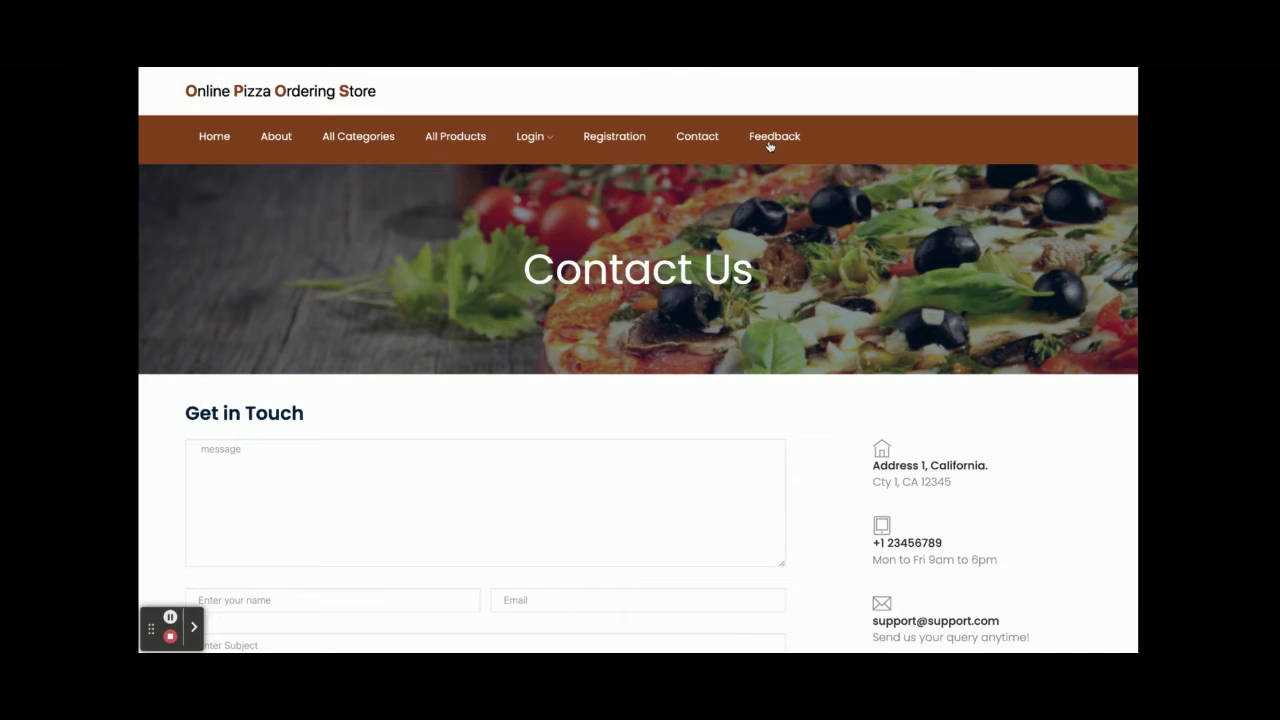
pyautogui.click(768, 145)
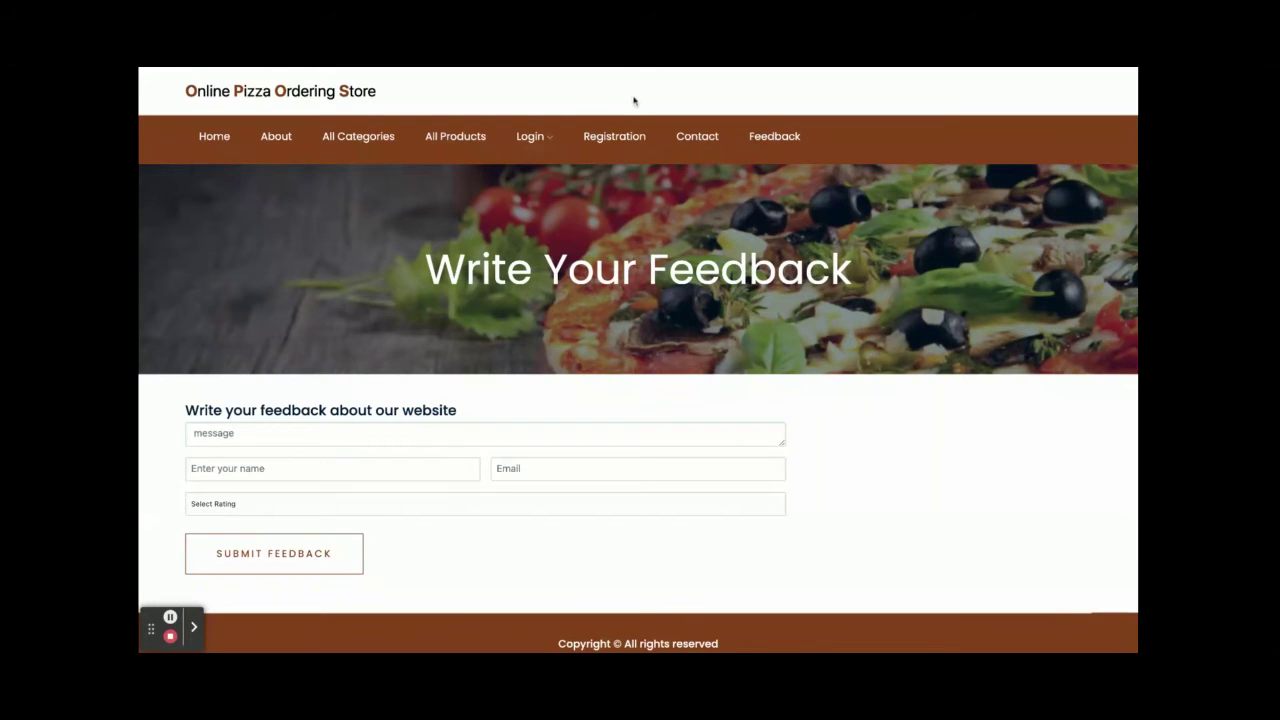
# - Sign in through Customer Login, replacing the prefilled email with the customer's email address
pyautogui.click(540, 140)
pyautogui.click(552, 168)
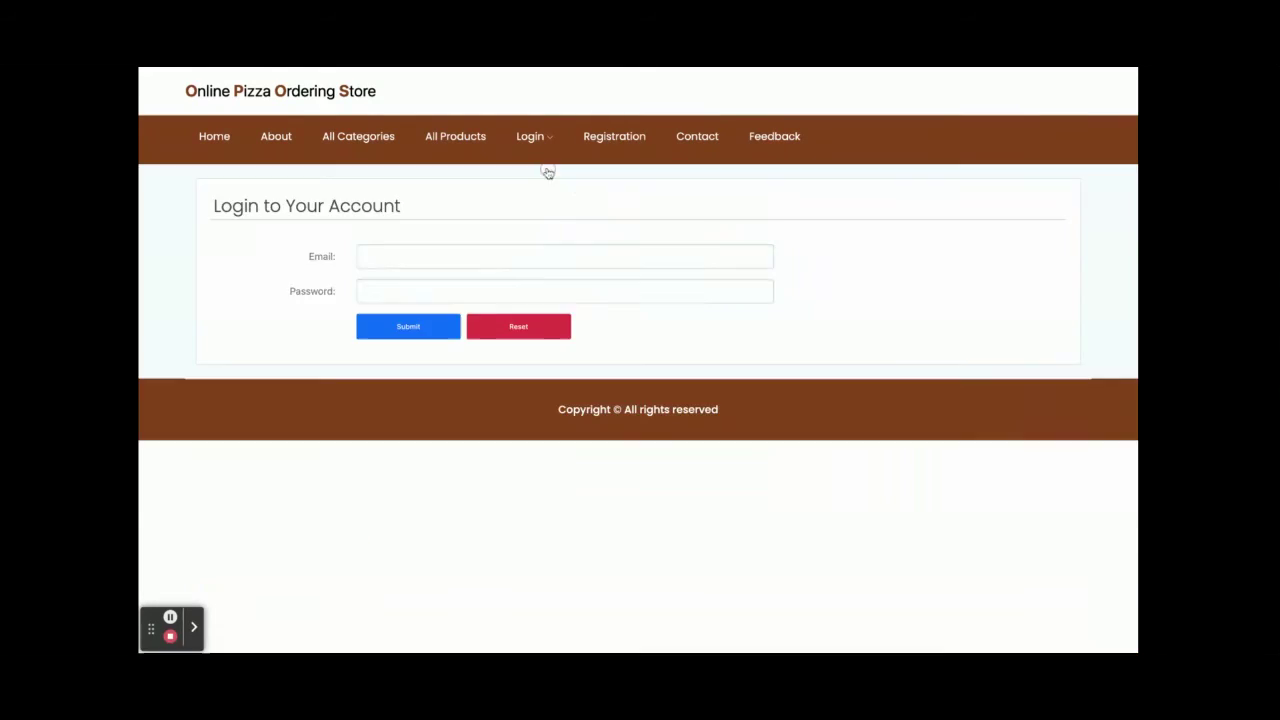
pyautogui.doubleClick(430, 256)
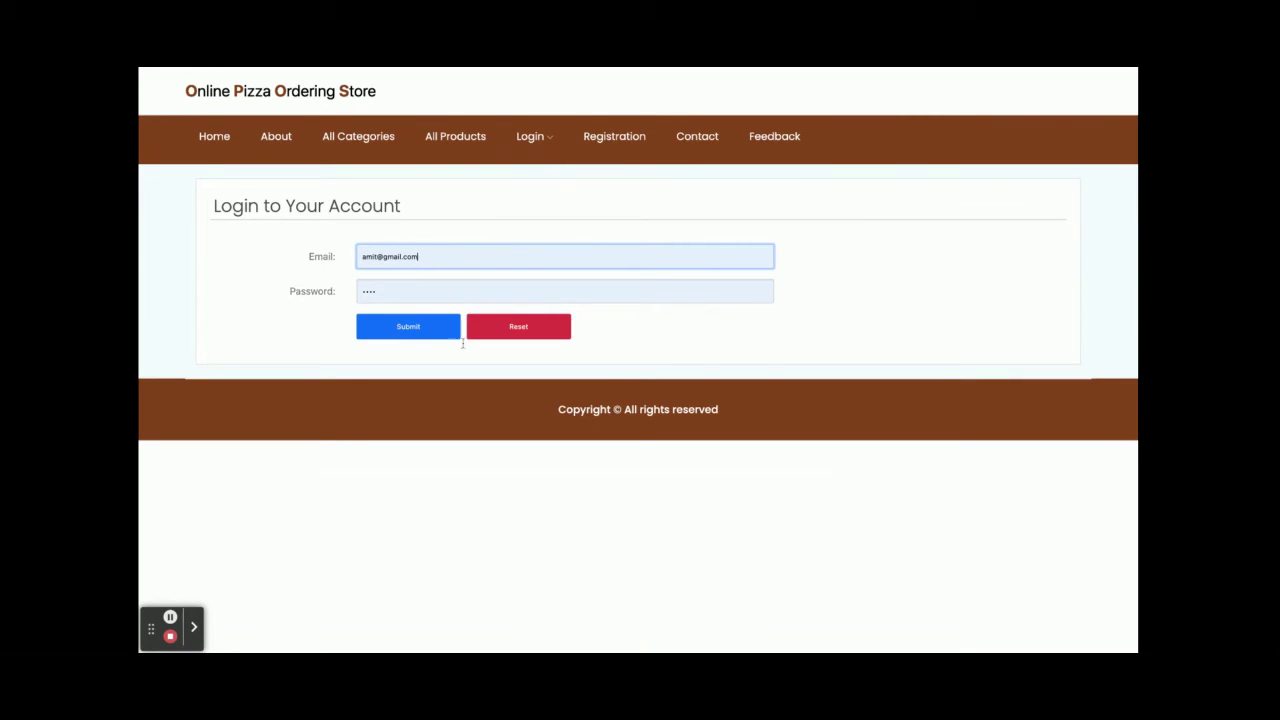
pyautogui.click(402, 332)
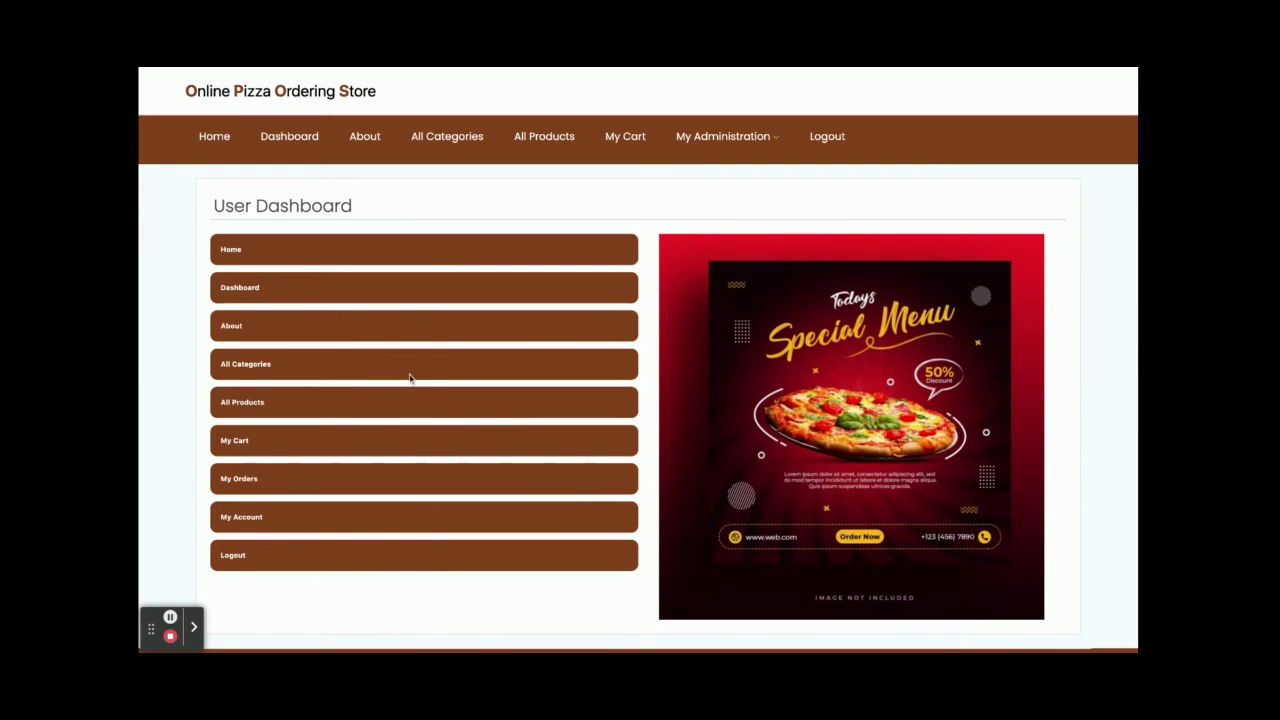
# - Visit Home and the Dashboard, view the empty cart (total 0.00), and return
pyautogui.click(239, 253)
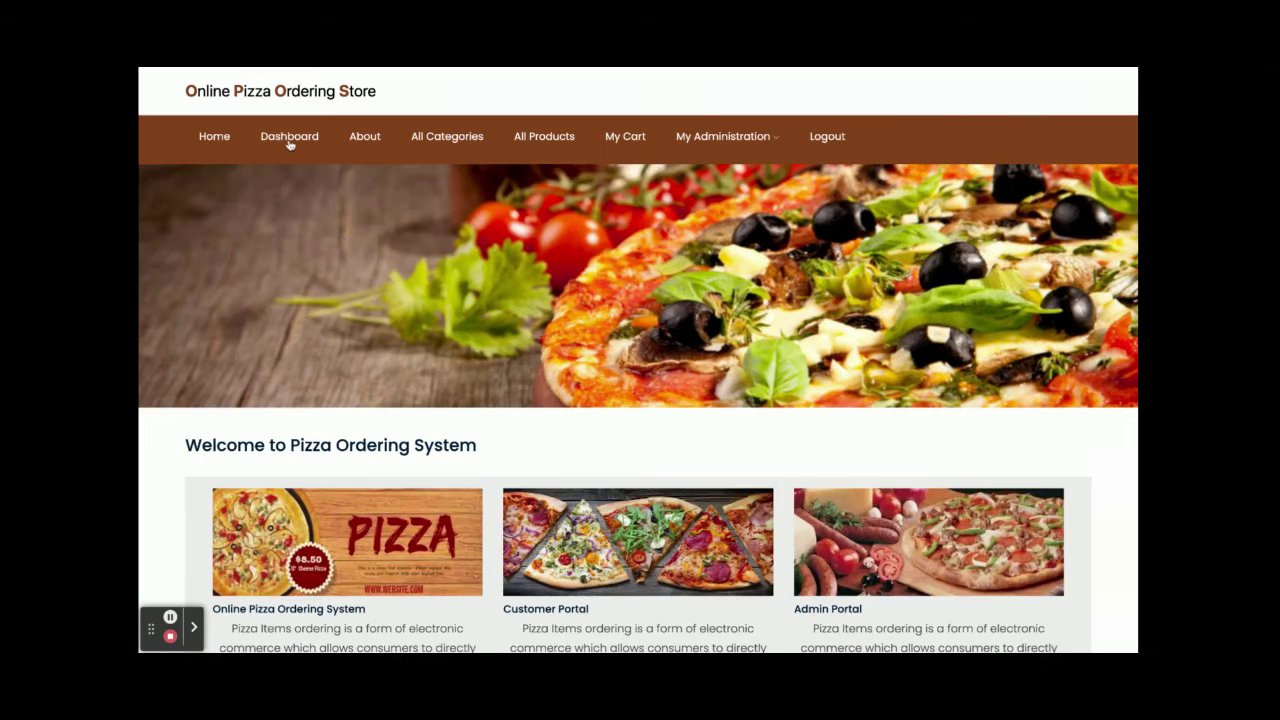
pyautogui.click(289, 143)
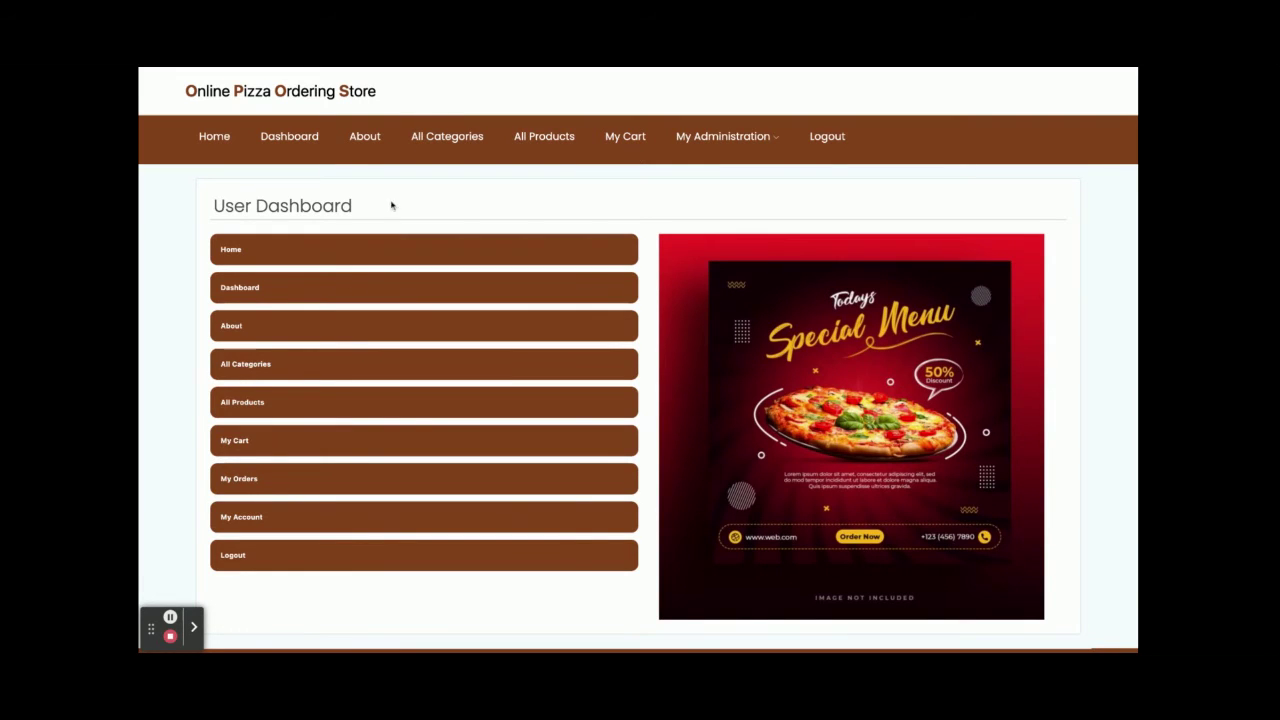
pyautogui.click(230, 448)
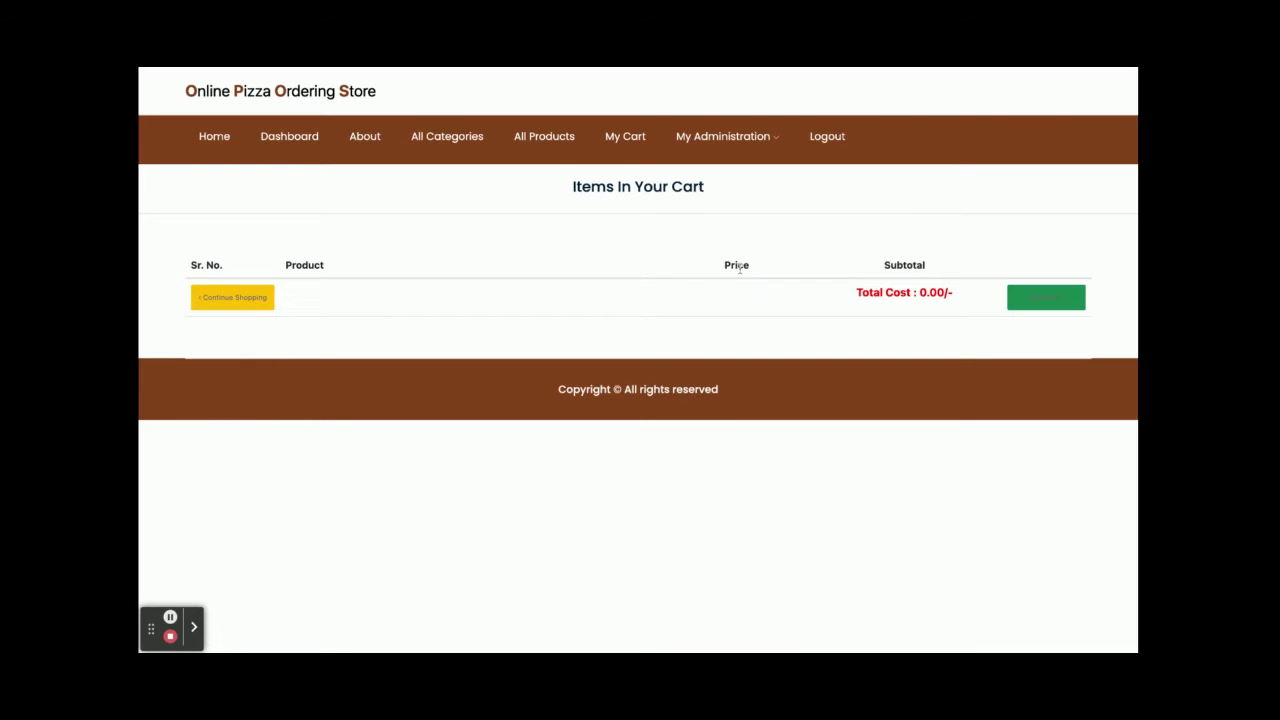
pyautogui.click(283, 141)
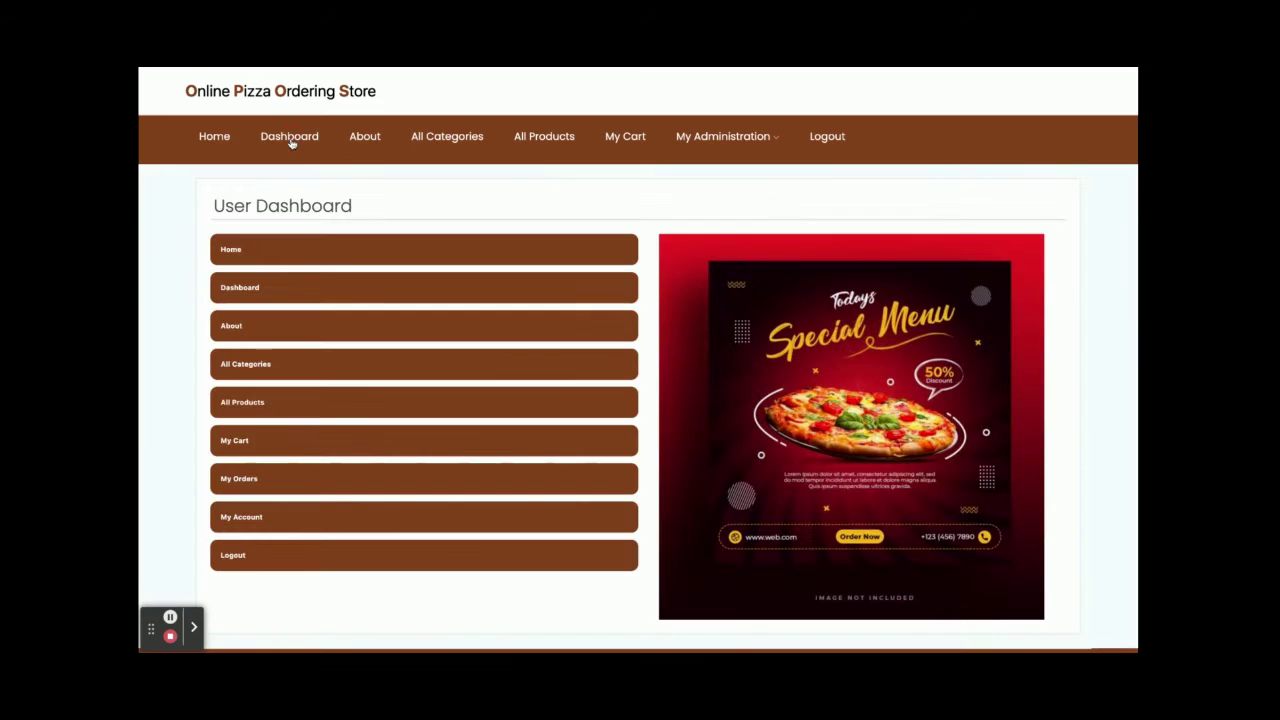
# - List the customer's past orders and view the details of order 241
pyautogui.click(243, 484)
pyautogui.scroll(-3, 624, 467)
pyautogui.scroll(3, 624, 467)
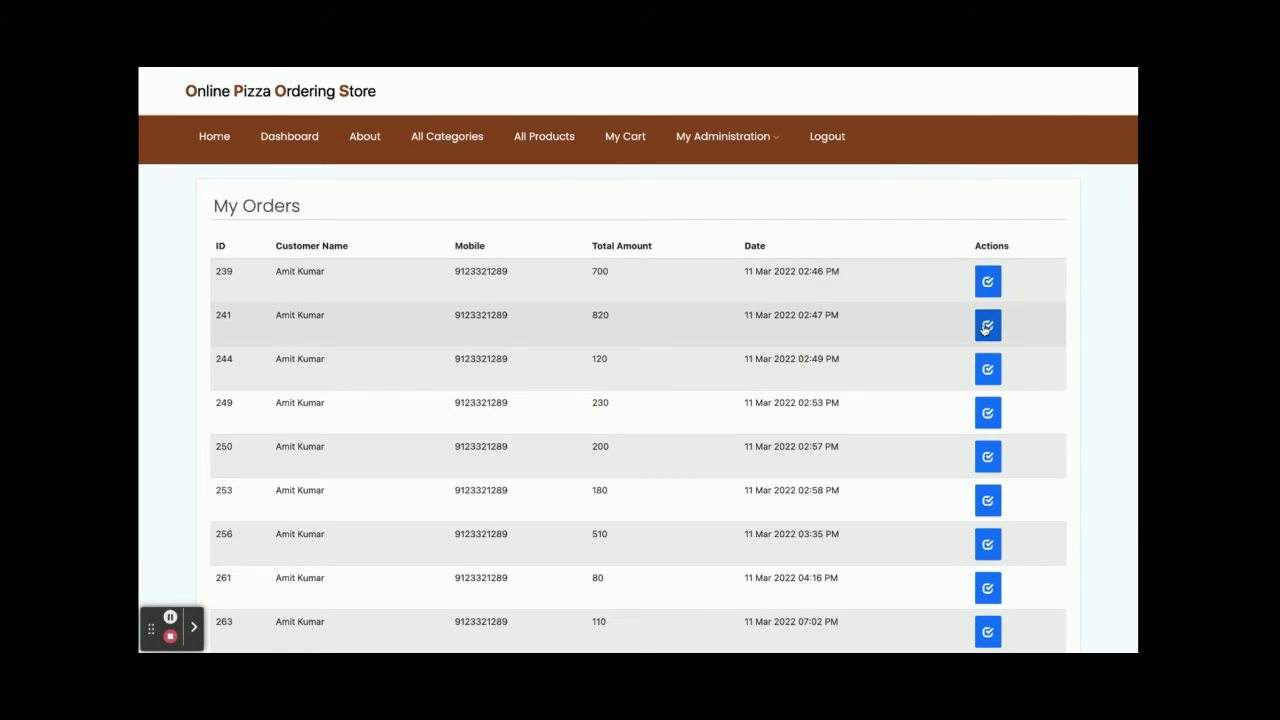
pyautogui.click(987, 325)
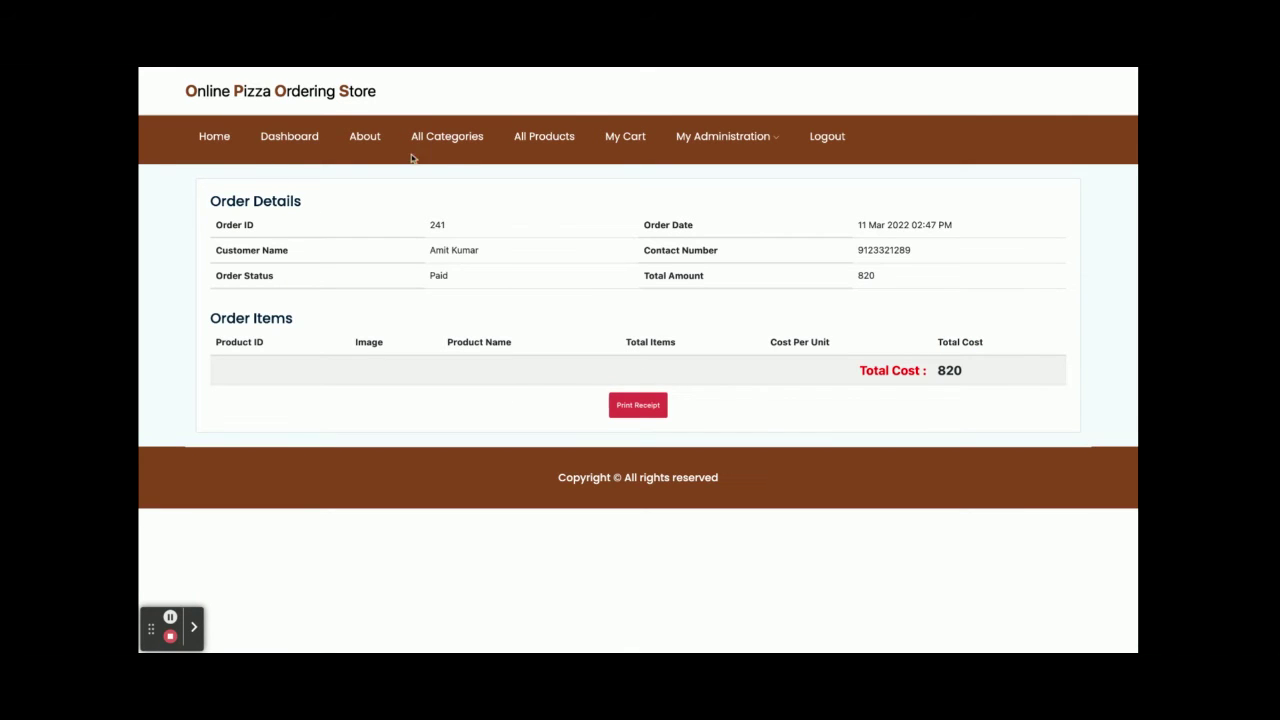
# - Check the cart, then view the last order (one Lamb Pizza, 800, paid) and return to the cart
pyautogui.click(630, 146)
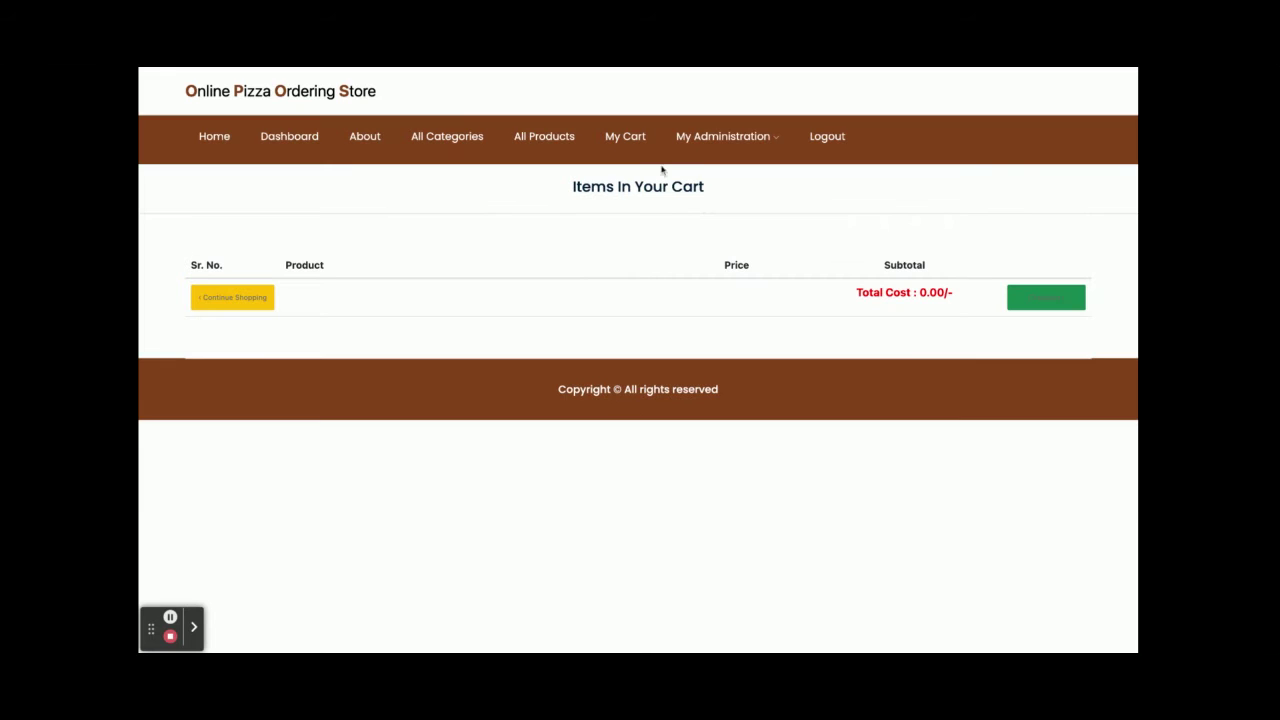
pyautogui.moveTo(720, 148)
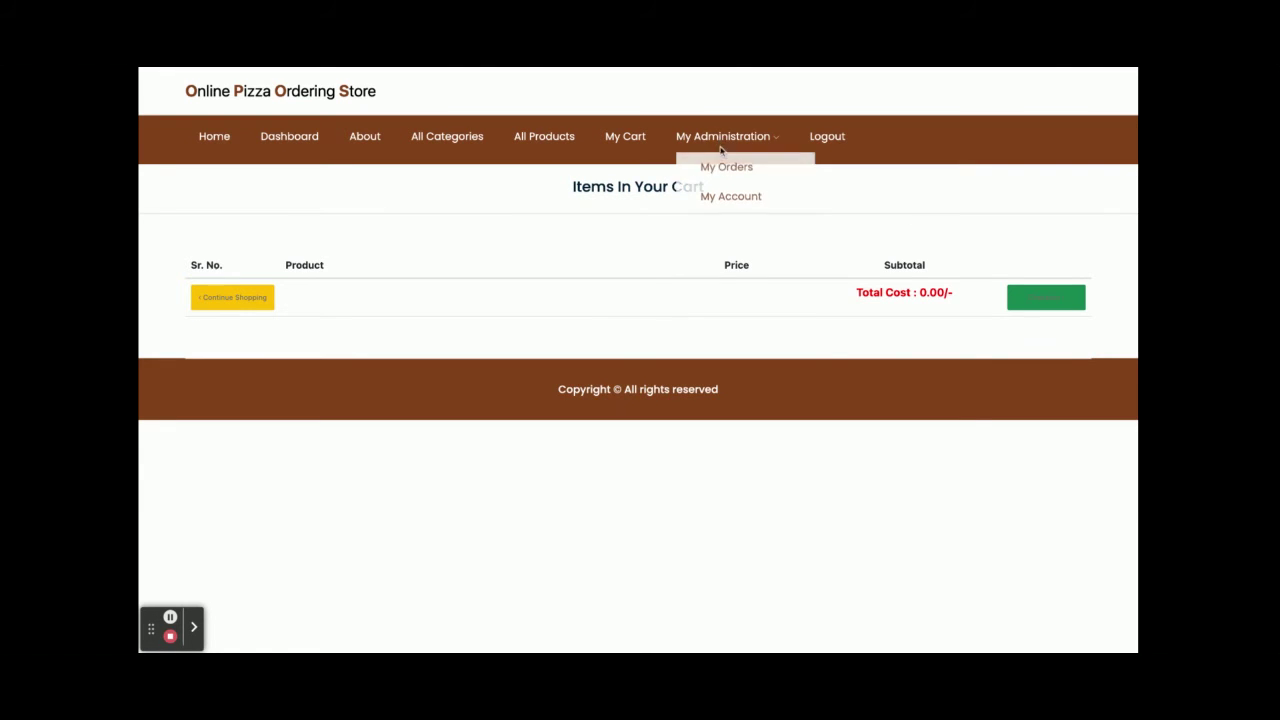
pyautogui.click(714, 170)
pyautogui.scroll(-3, 640, 500)
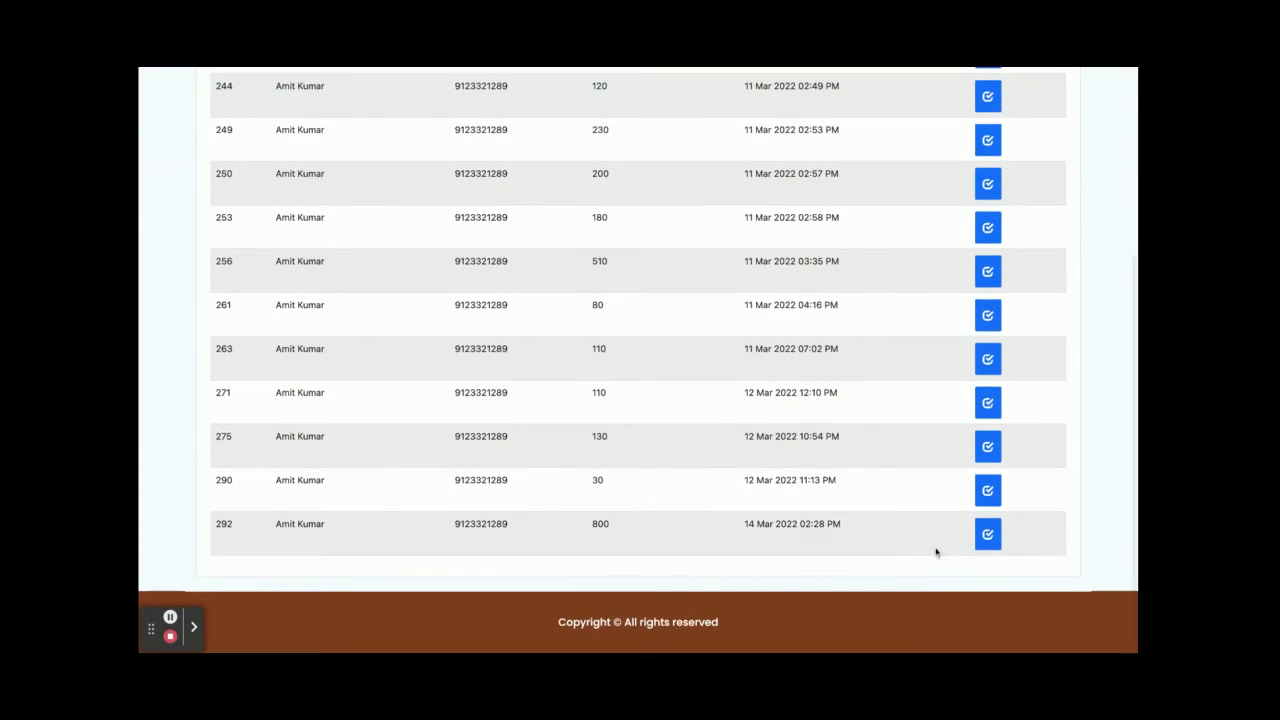
pyautogui.click(987, 520)
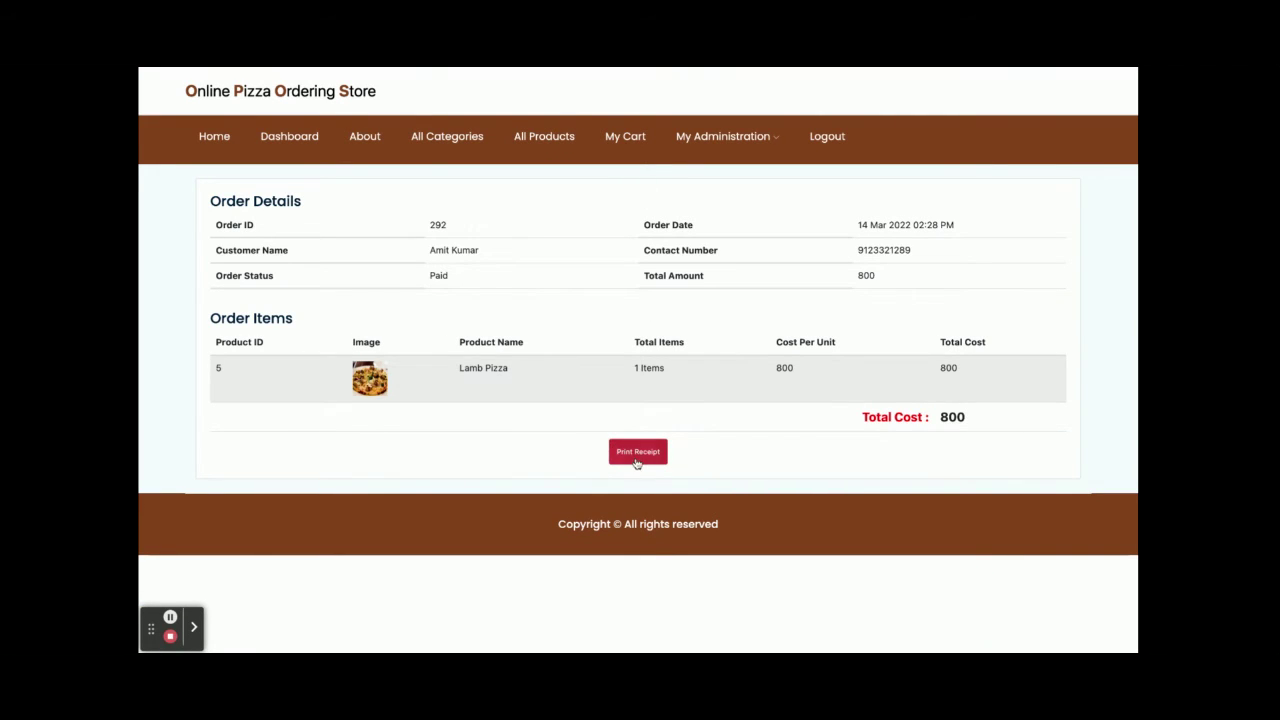
pyautogui.click(621, 138)
# - Open My Account under My Administration and scroll through the profile's login, personal and address details
pyautogui.moveTo(740, 134)
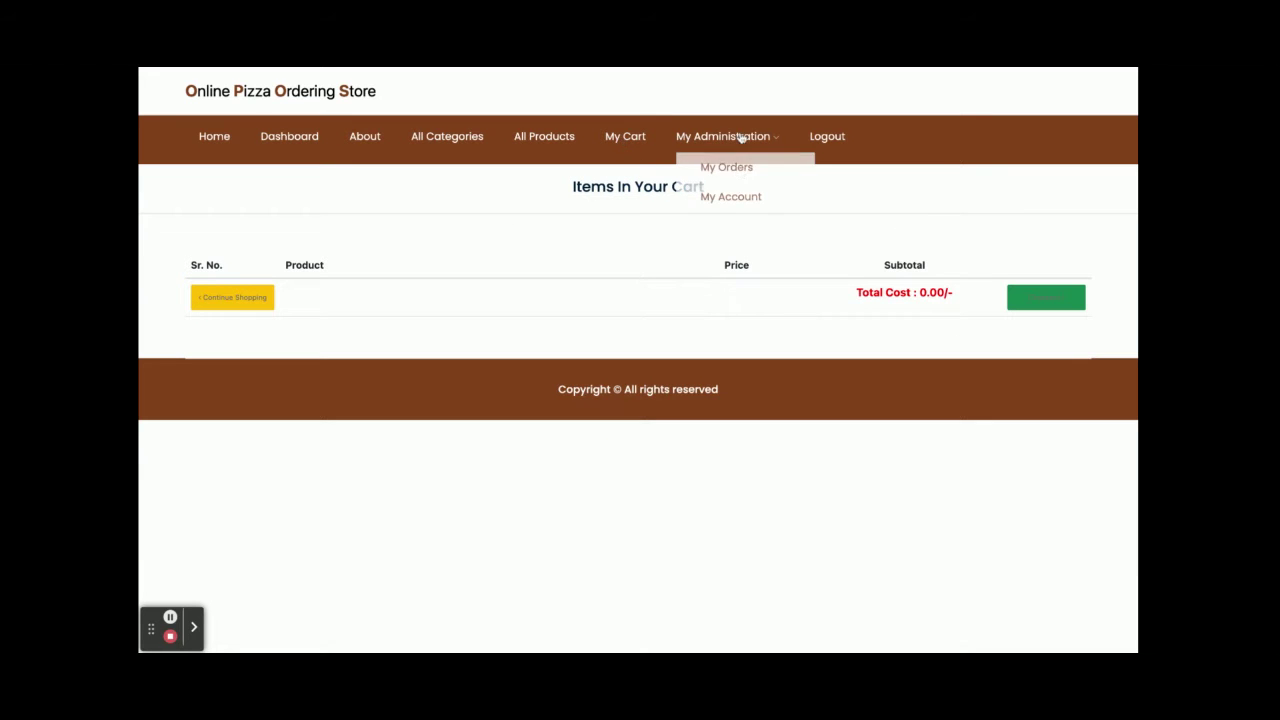
pyautogui.click(741, 205)
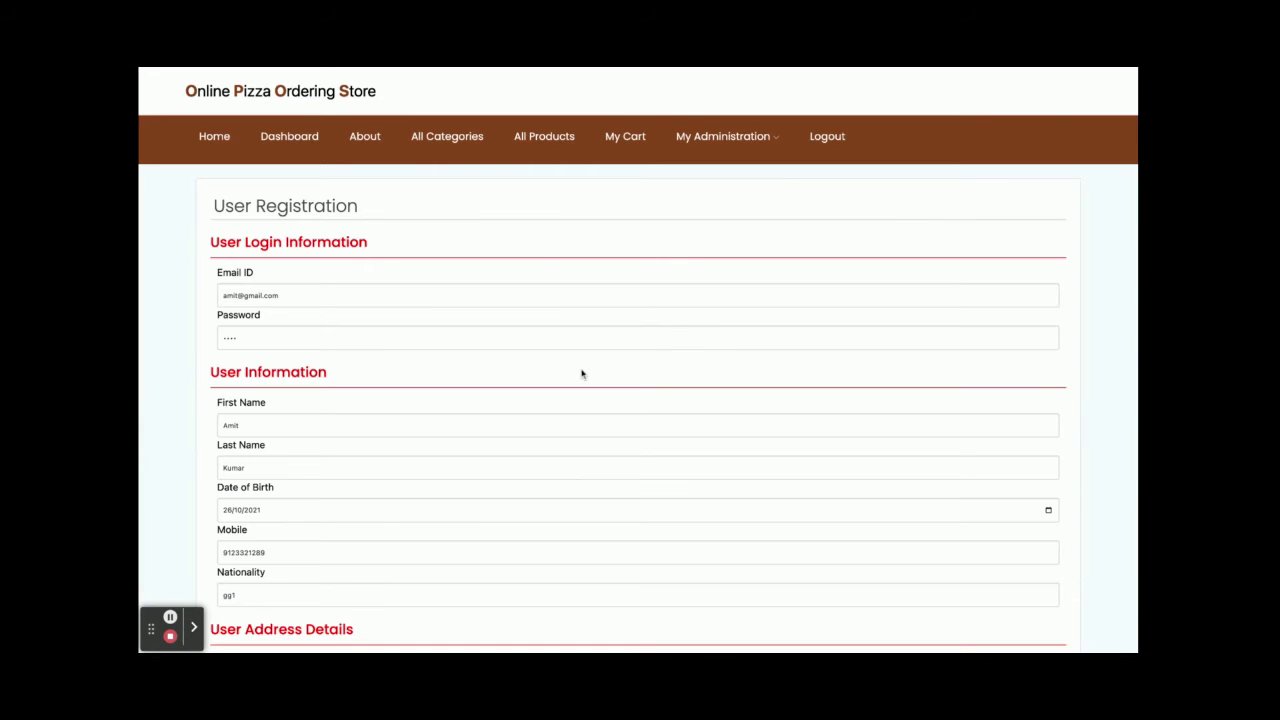
pyautogui.scroll(-5, 582, 374)
pyautogui.scroll(5, 582, 374)
# - Add Babycorn, Lamb and Margherita pizzas to the cart from their All Products detail pages
pyautogui.click(549, 140)
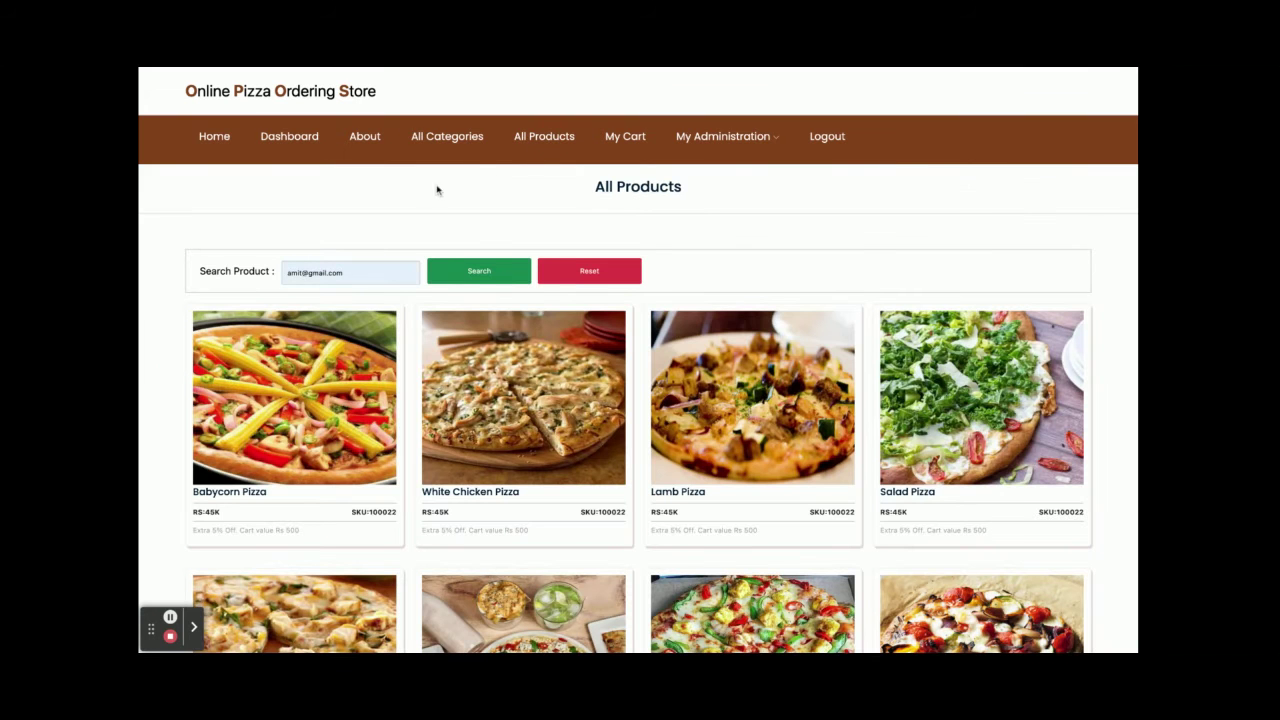
pyautogui.click(295, 528)
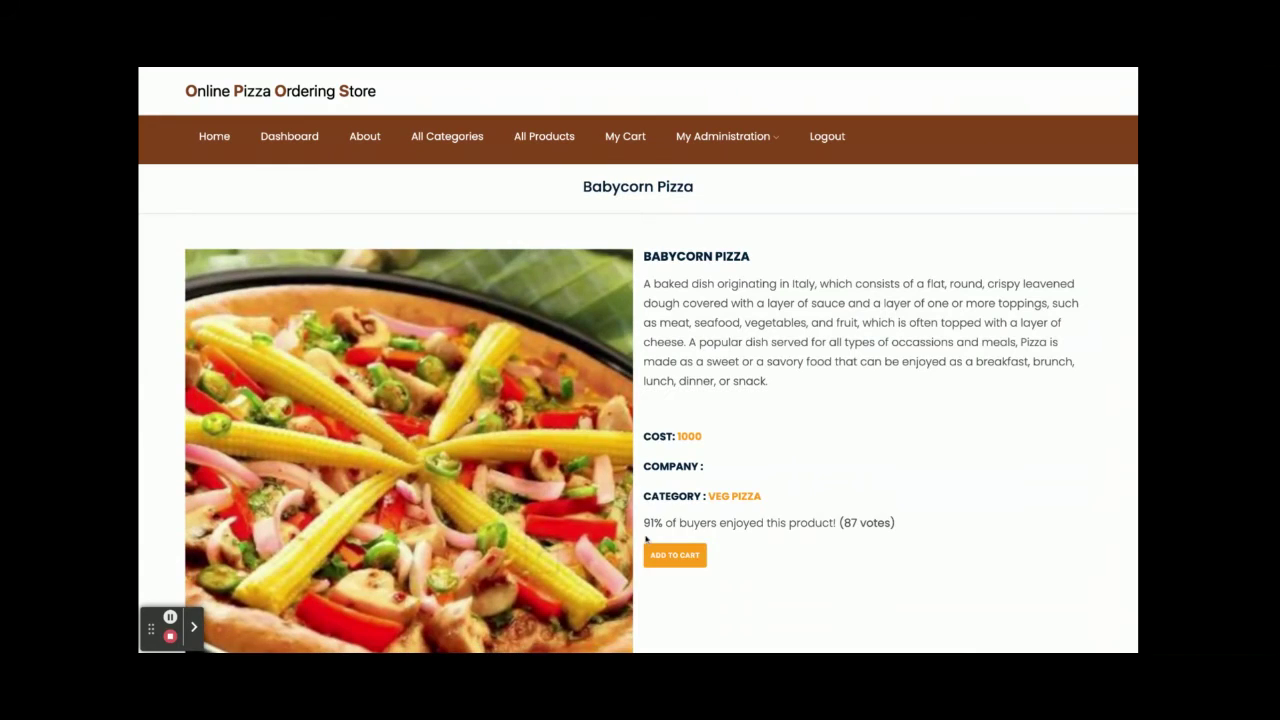
pyautogui.click(676, 556)
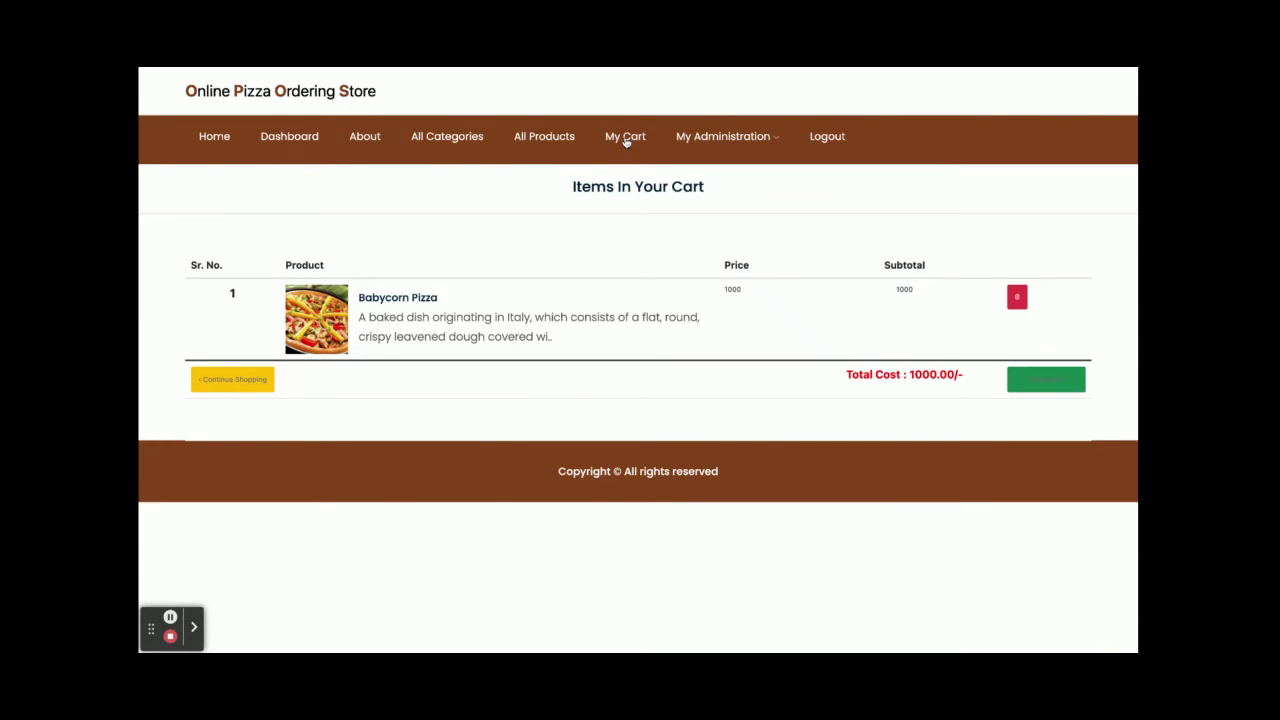
pyautogui.click(557, 138)
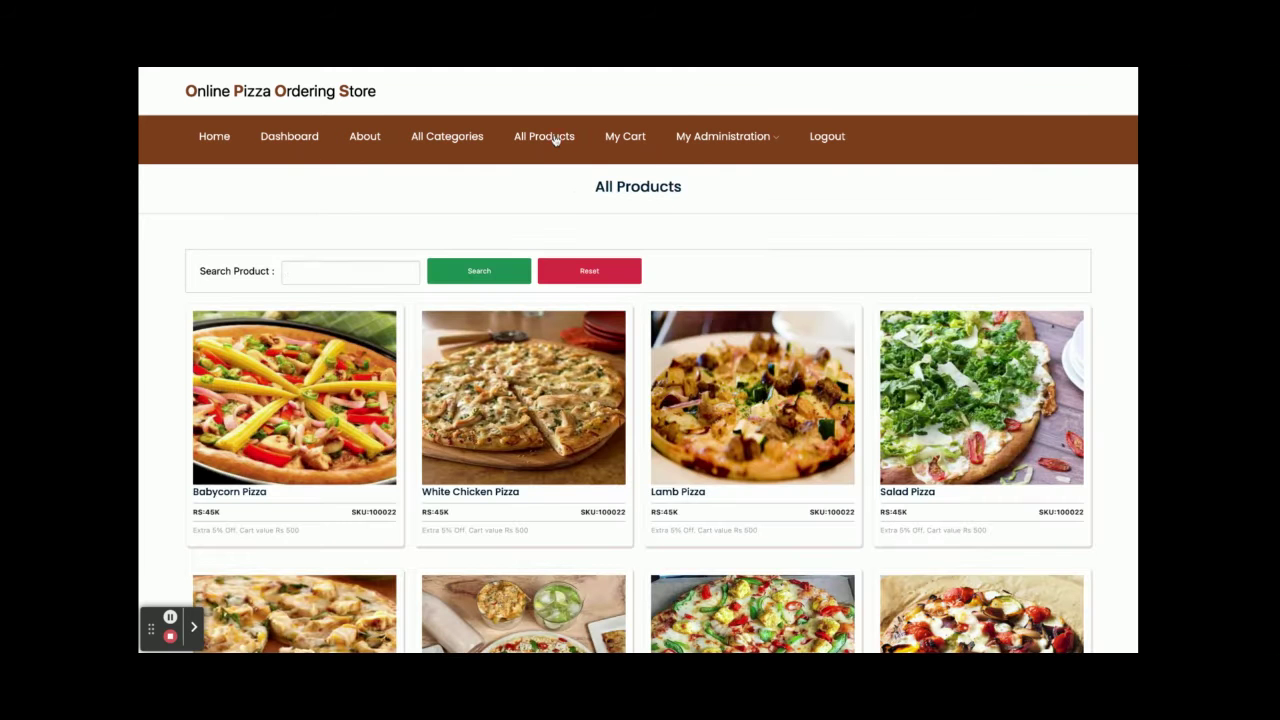
pyautogui.click(752, 525)
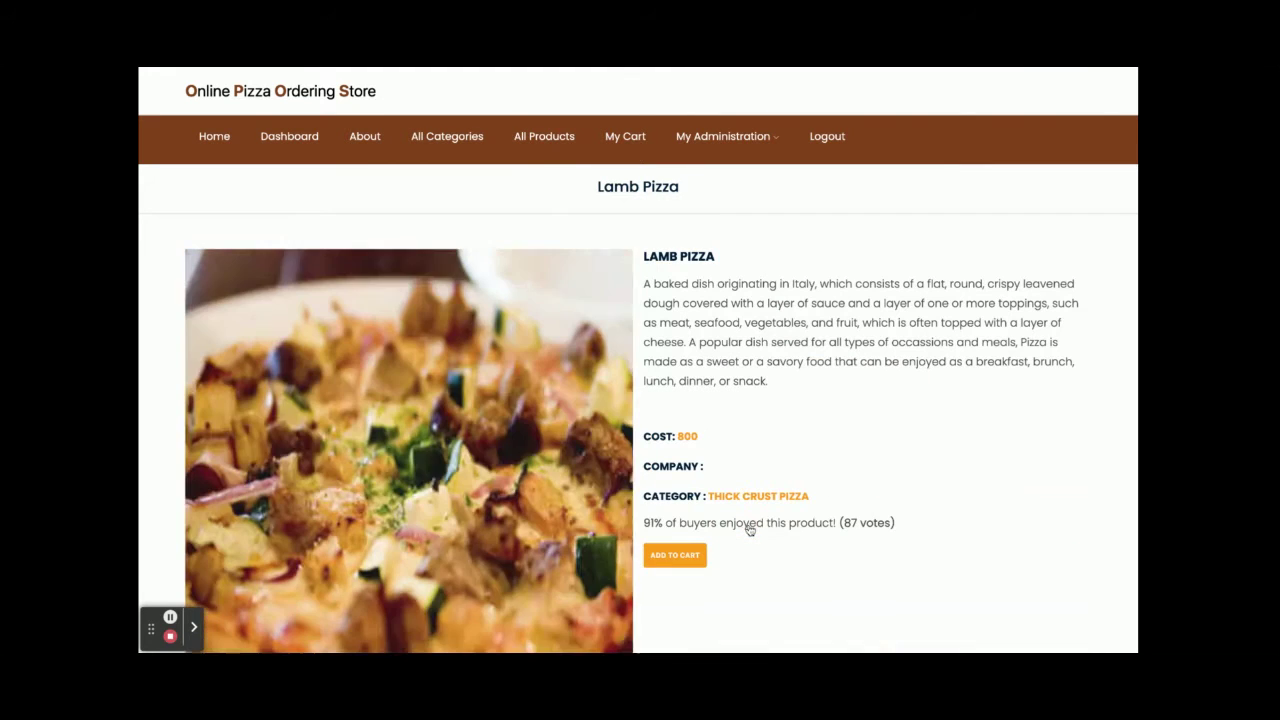
pyautogui.click(666, 558)
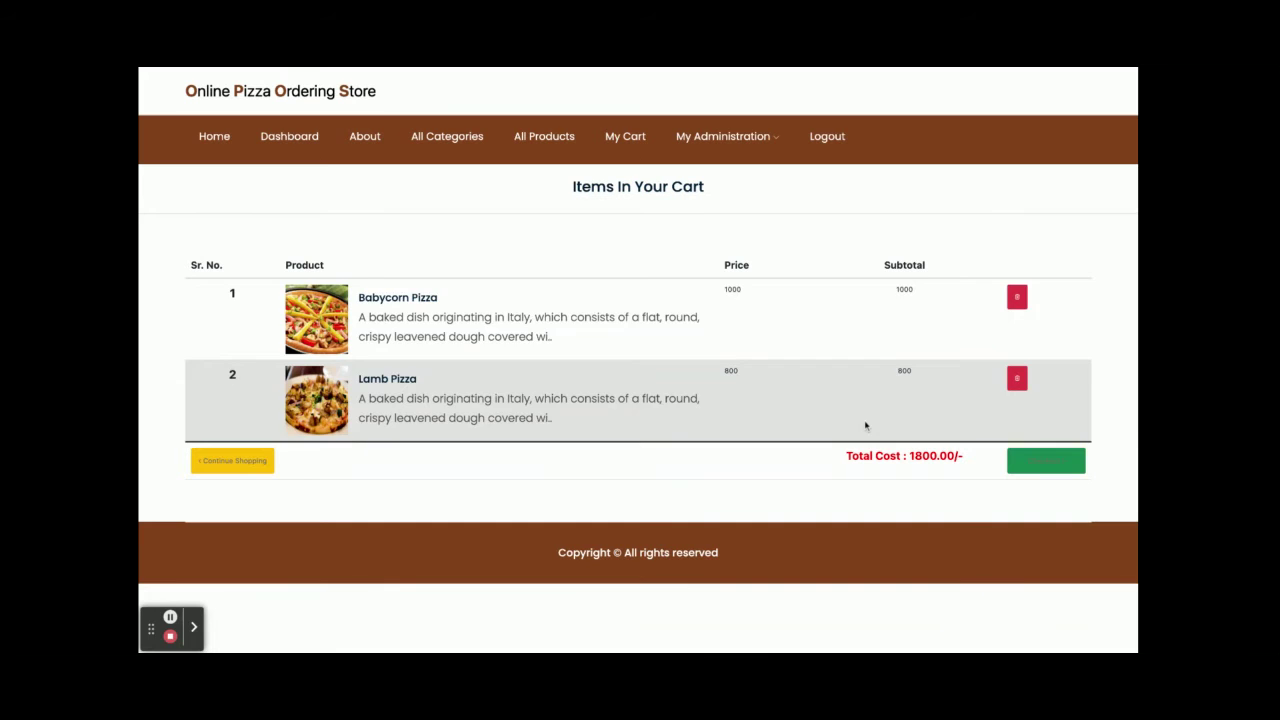
pyautogui.click(549, 136)
pyautogui.scroll(-10, 617, 506)
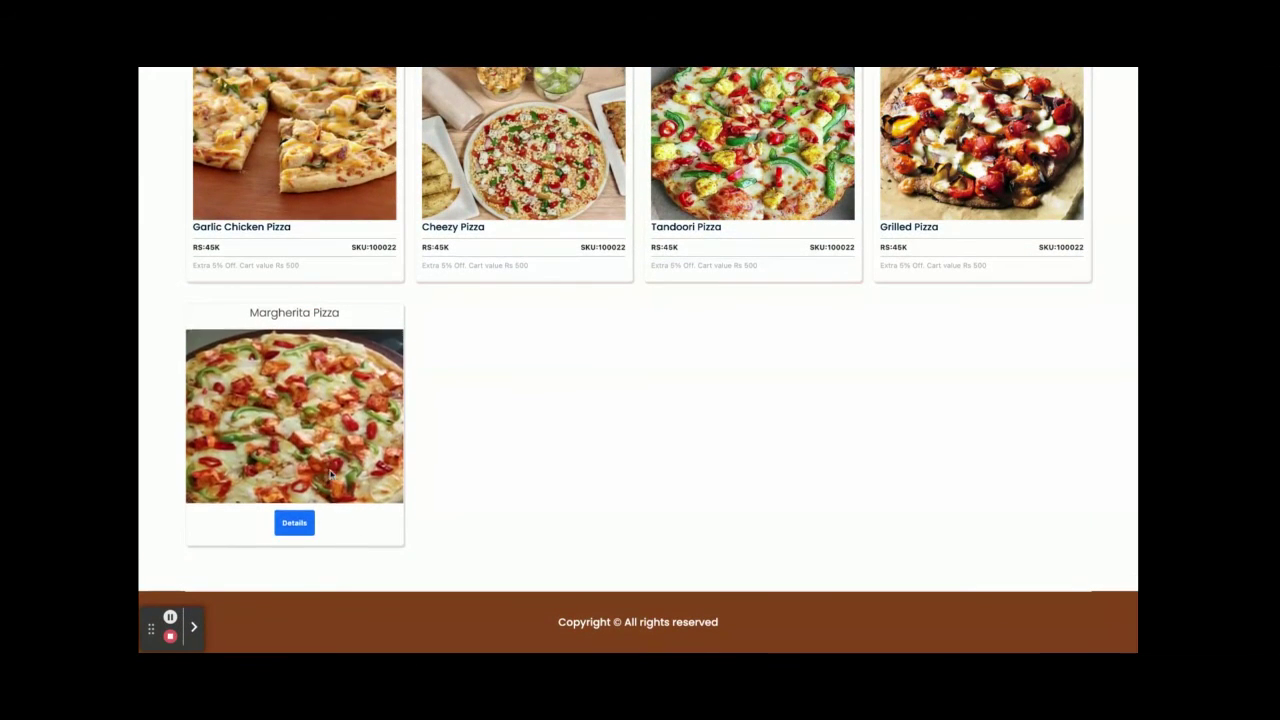
pyautogui.click(297, 529)
pyautogui.scroll(5, 467, 377)
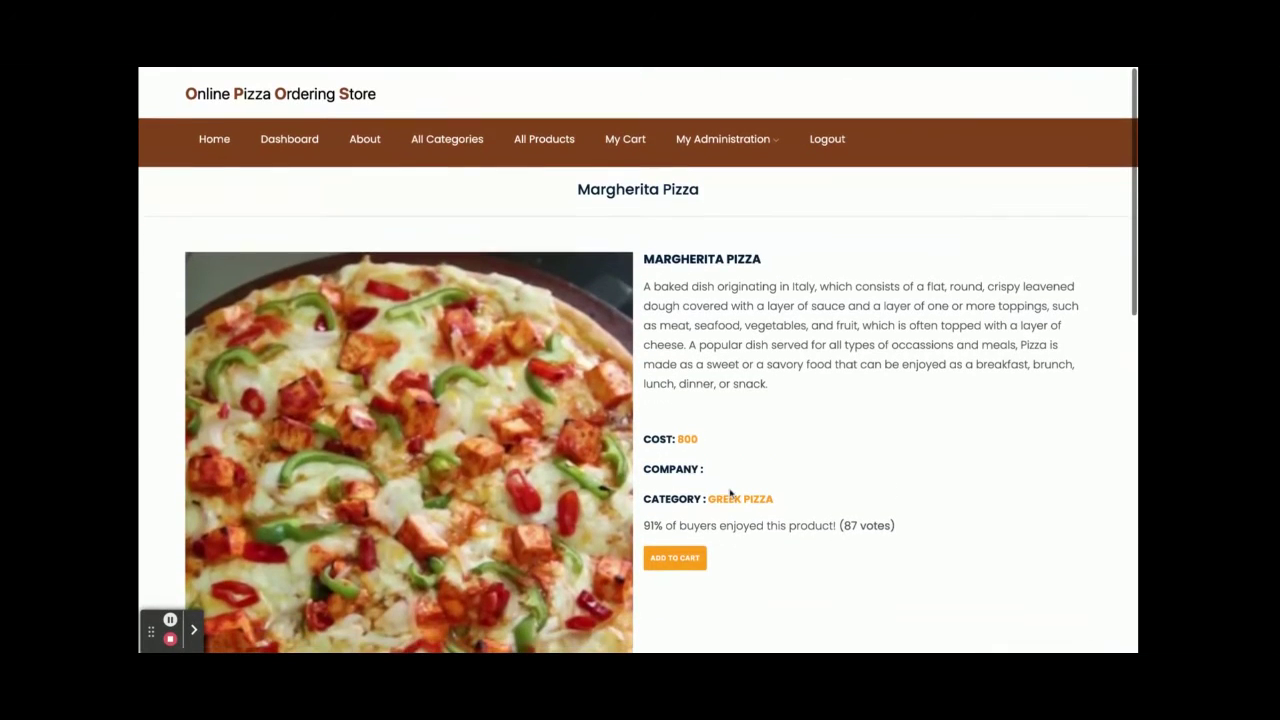
pyautogui.click(675, 555)
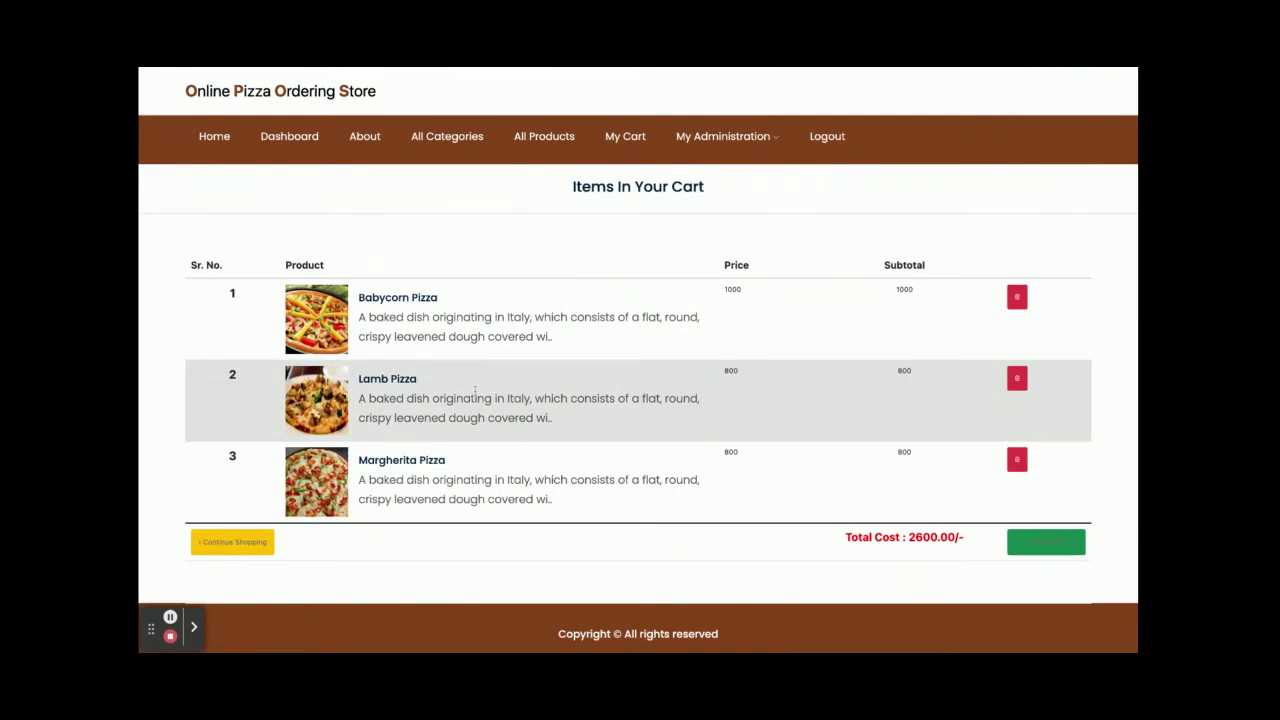
# - Remove Lamb Pizza from the cart, dropping the total cost to 1800
pyautogui.doubleClick(927, 538)
pyautogui.click(1017, 380)
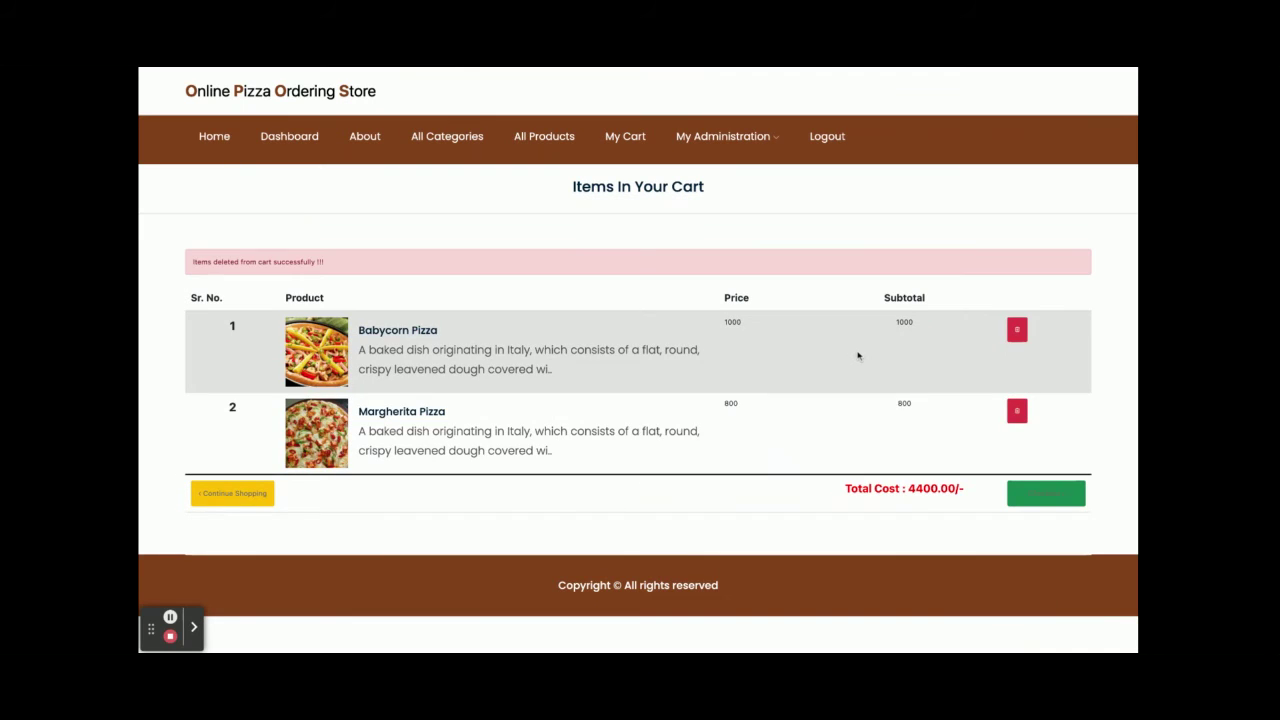
pyautogui.doubleClick(911, 489)
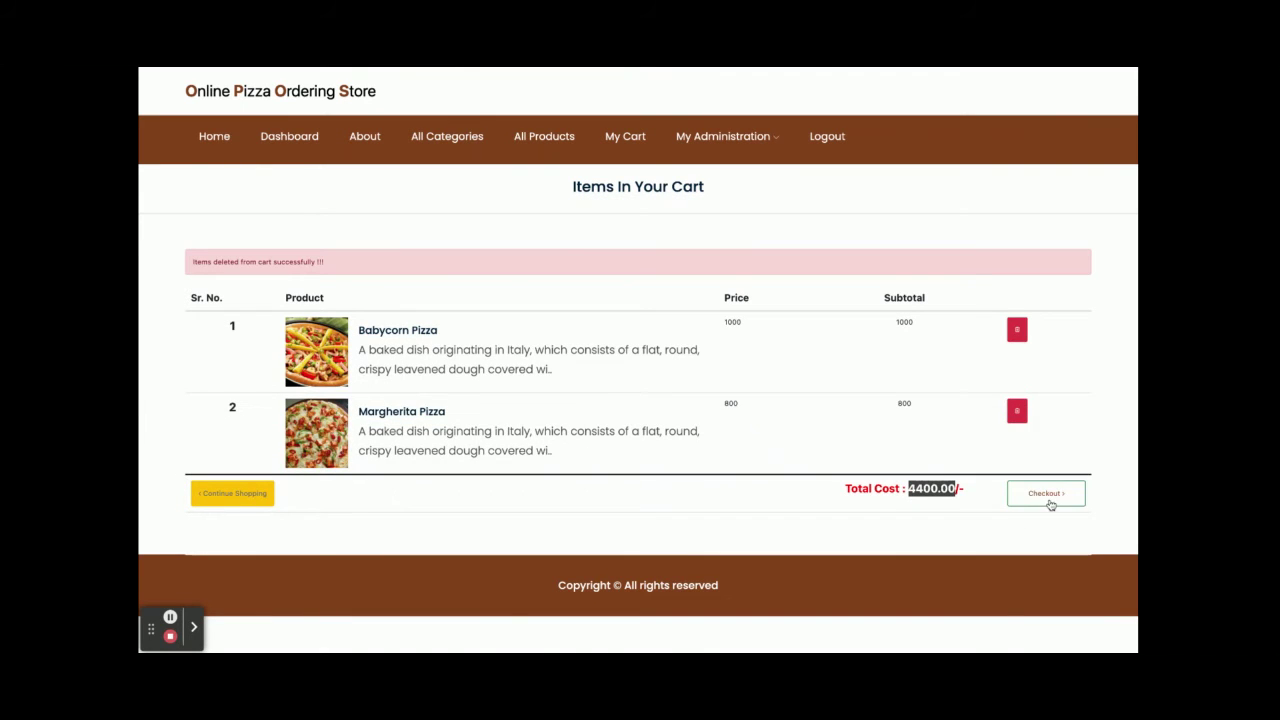
# - Check out and enter the card number and cardholder name for the 1800 payment
pyautogui.click(1038, 502)
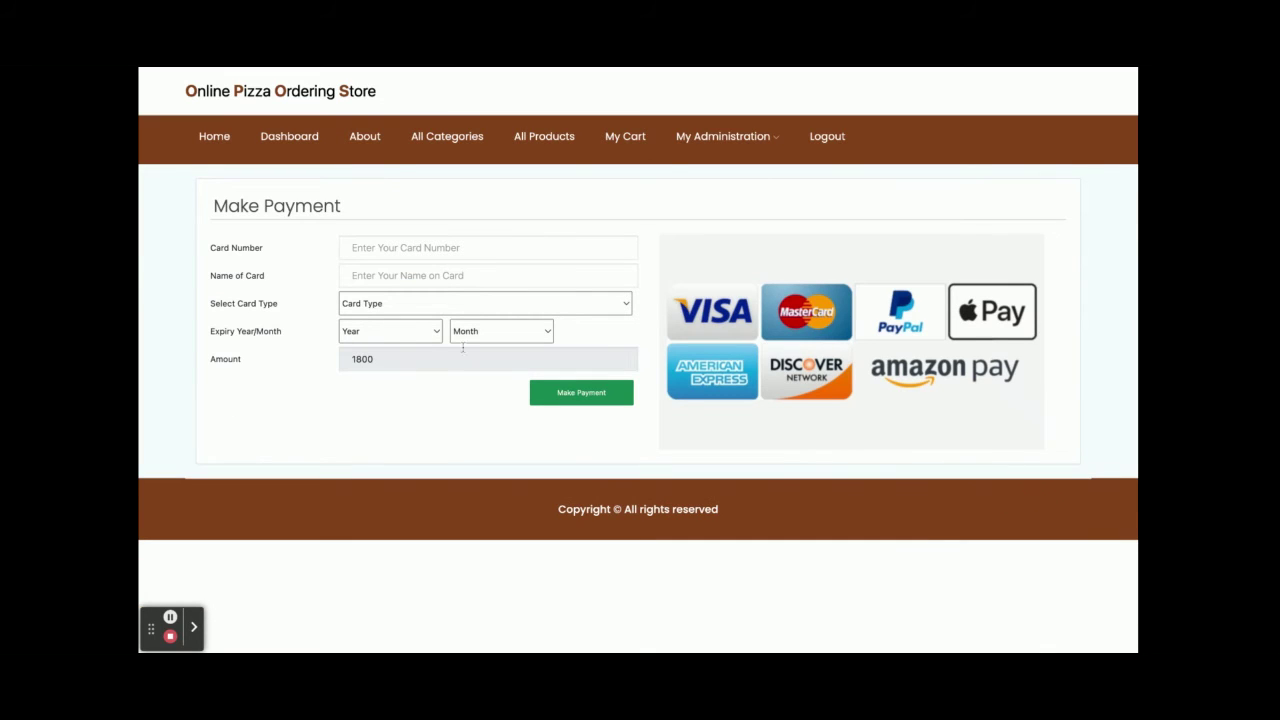
pyautogui.doubleClick(371, 358)
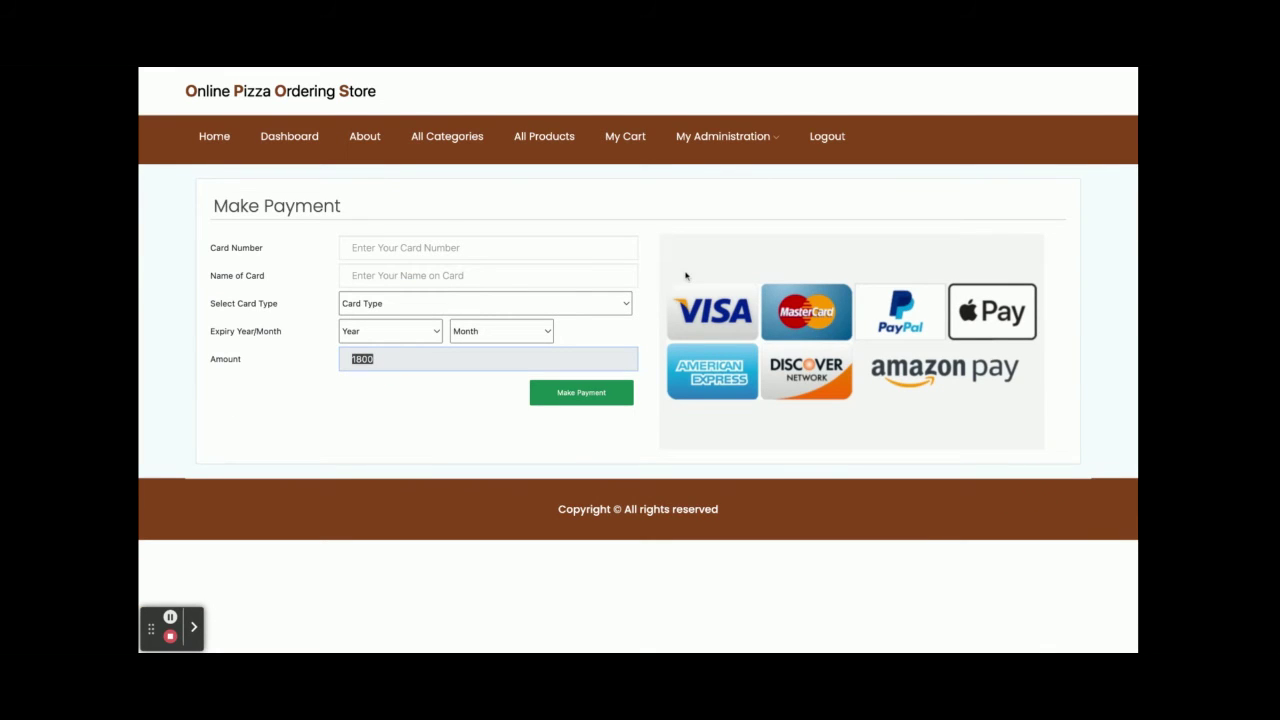
pyautogui.click(407, 246)
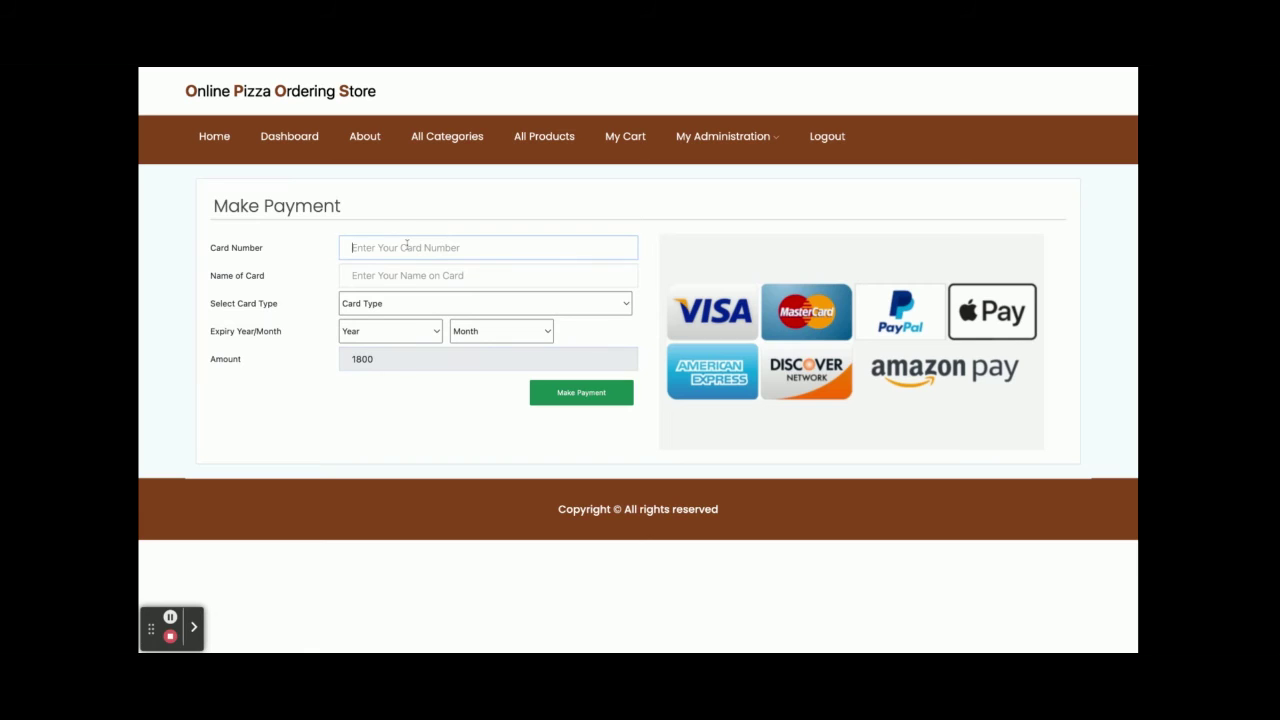
pyautogui.write('89598345834')
pyautogui.click(395, 273)
pyautogui.write('Kaushal')
# - Choose Visa Card with expiry May 2024 and submit the payment
pyautogui.click(421, 305)
pyautogui.click(405, 340)
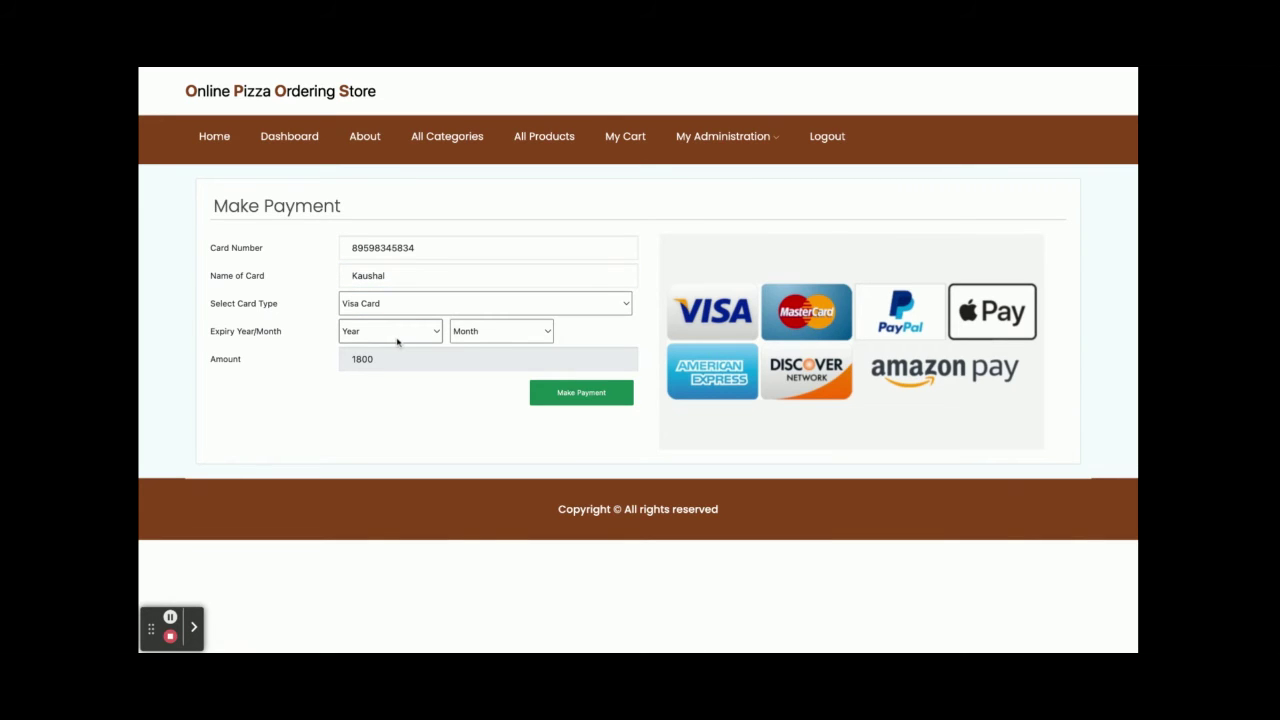
pyautogui.click(397, 342)
pyautogui.click(395, 357)
pyautogui.click(503, 337)
pyautogui.click(507, 402)
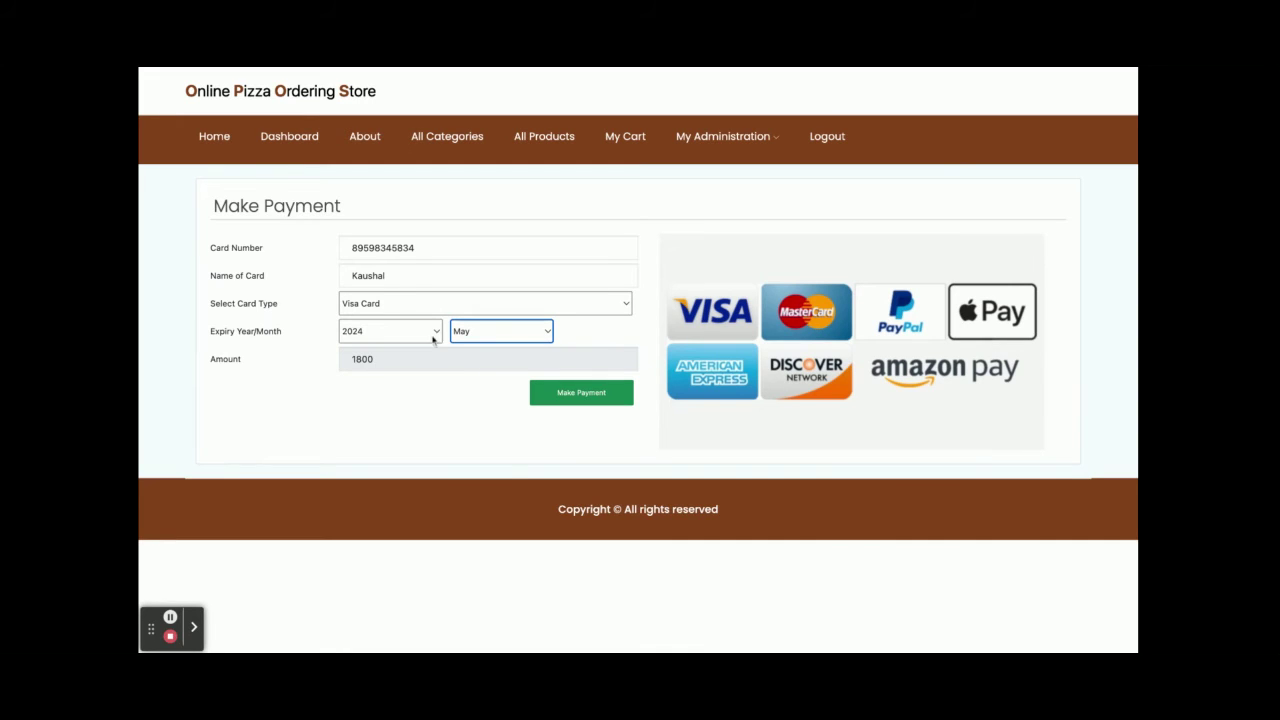
pyautogui.doubleClick(405, 250)
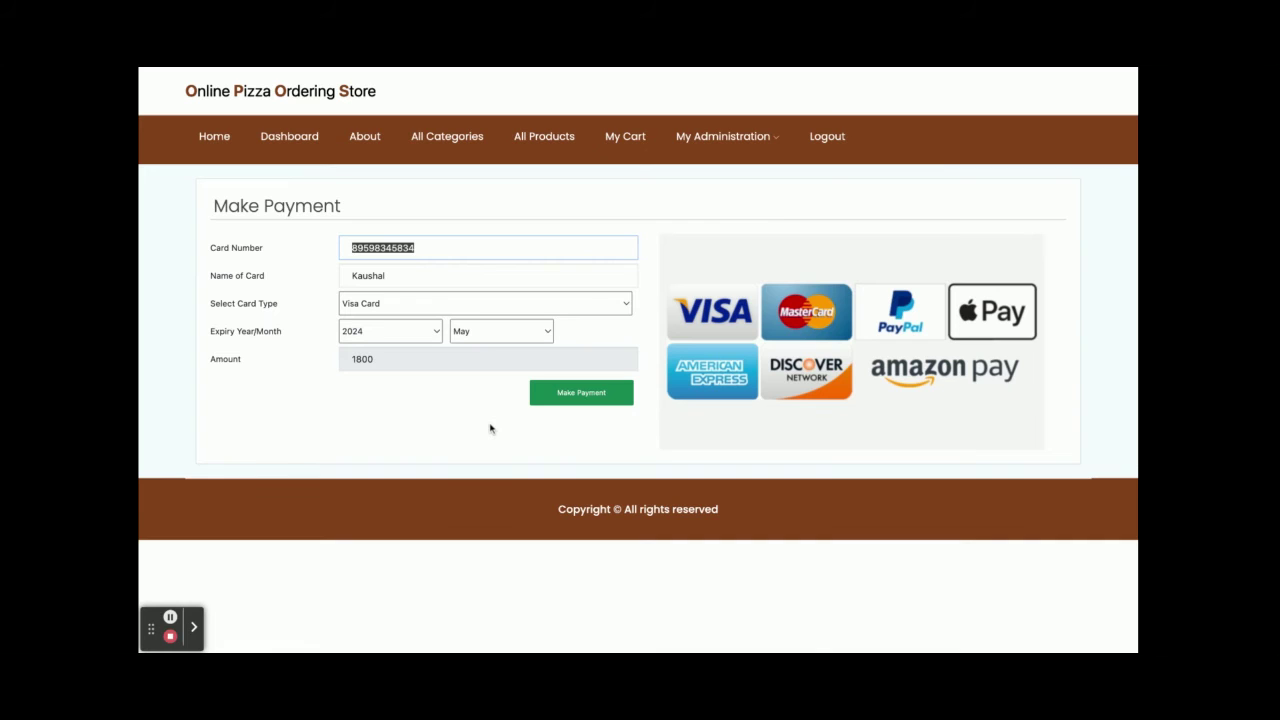
pyautogui.click(616, 394)
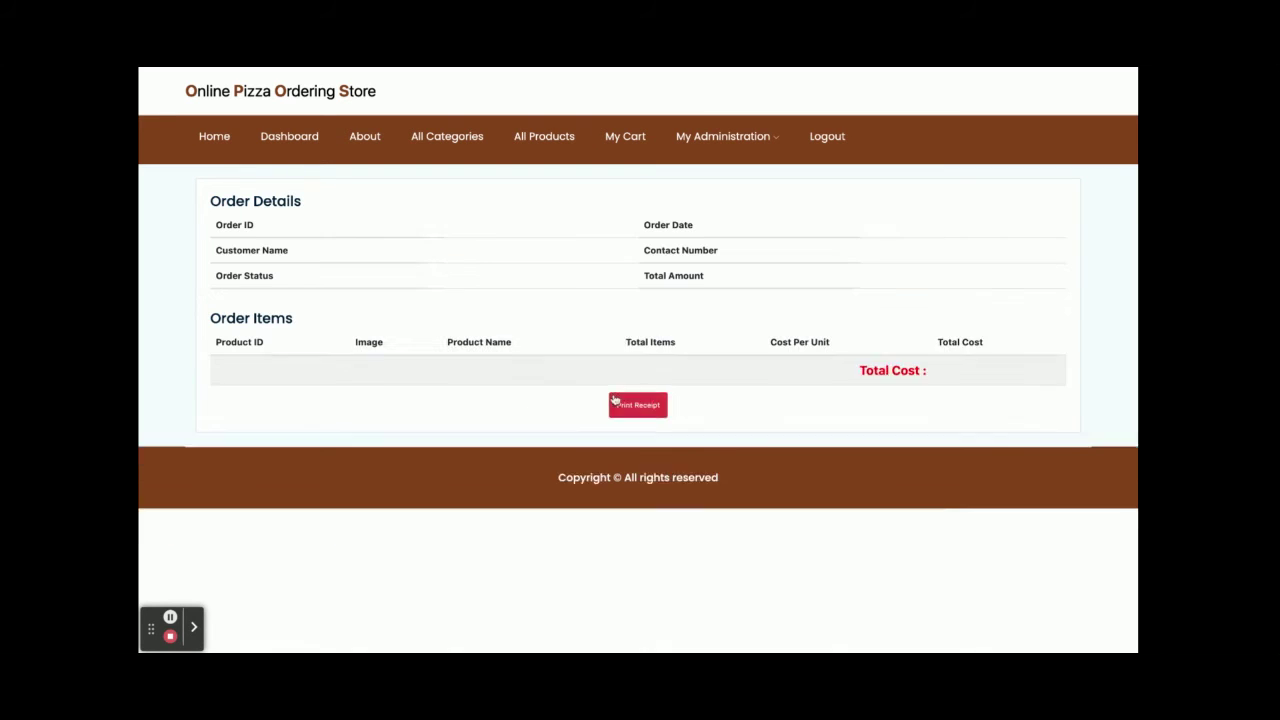
# - Check the receipt's costs (Babycorn line, Margherita 800, total 1800), then go to My Cart
pyautogui.click(953, 370)
pyautogui.doubleClick(953, 370)
pyautogui.doubleClick(950, 414)
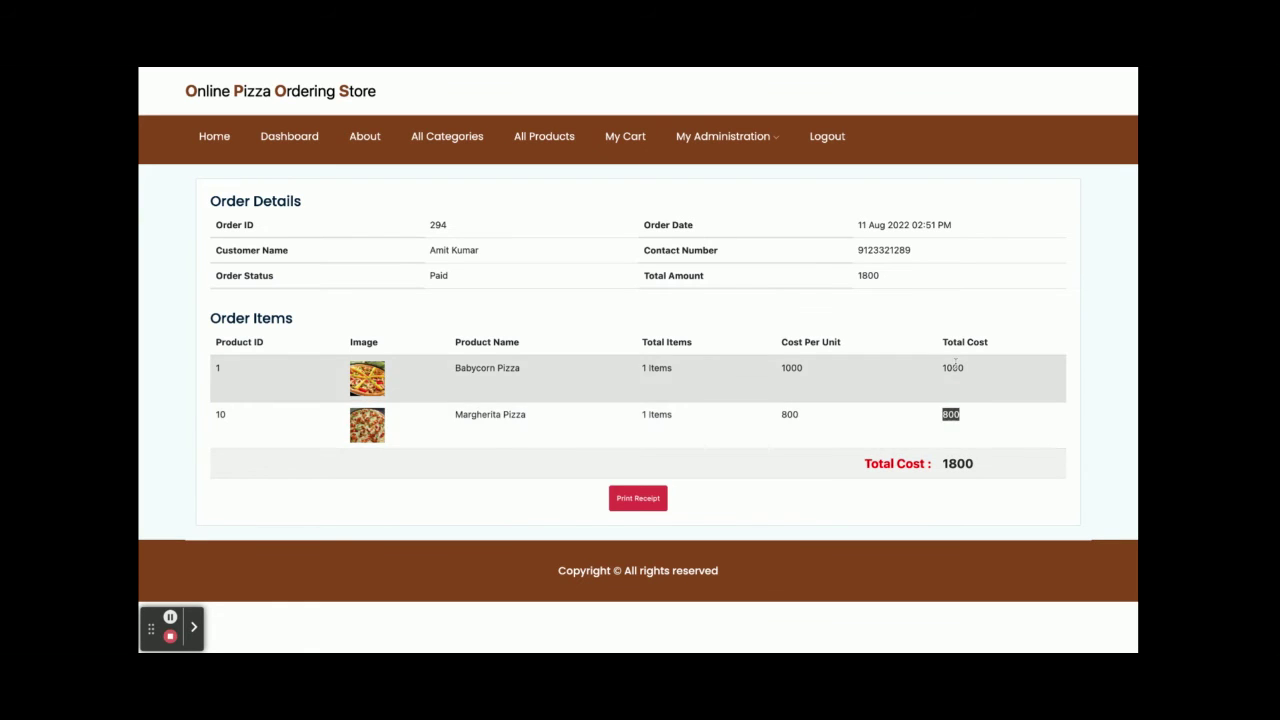
pyautogui.doubleClick(959, 472)
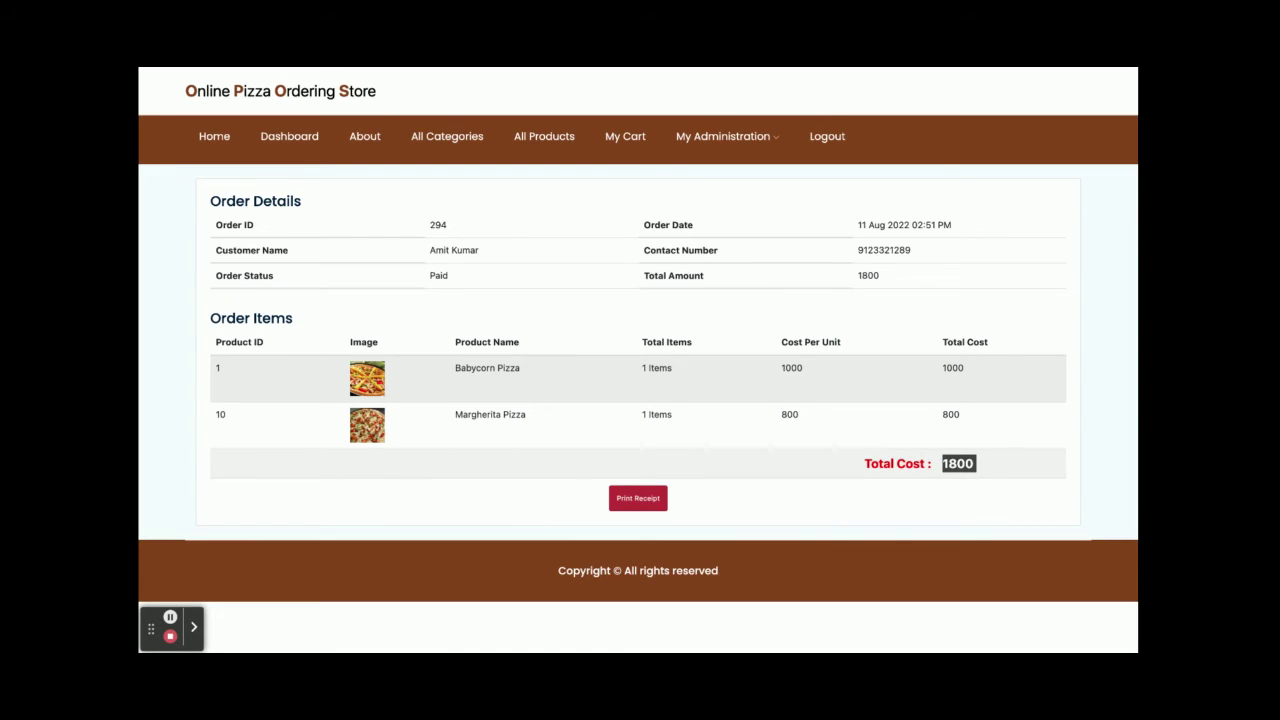
pyautogui.moveTo(731, 150)
pyautogui.click(636, 132)
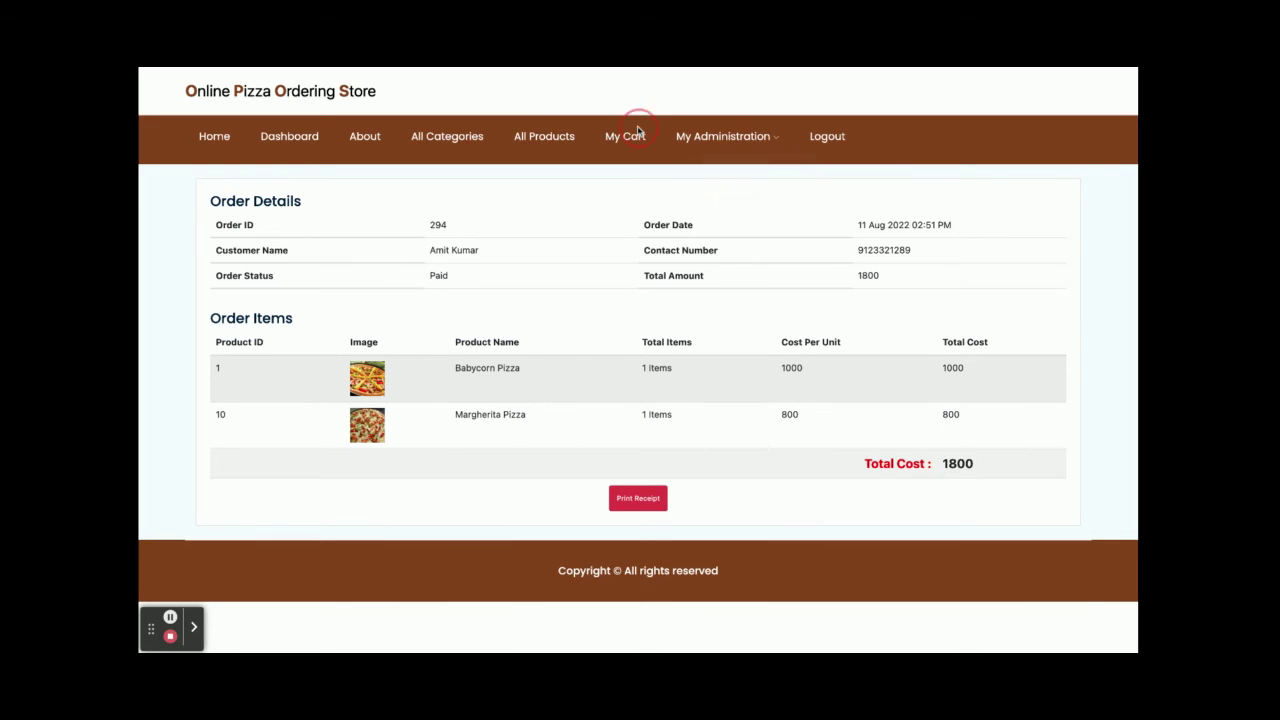
# - From My Orders, open order 294's details showing Paid with a 1800 total
pyautogui.moveTo(749, 136)
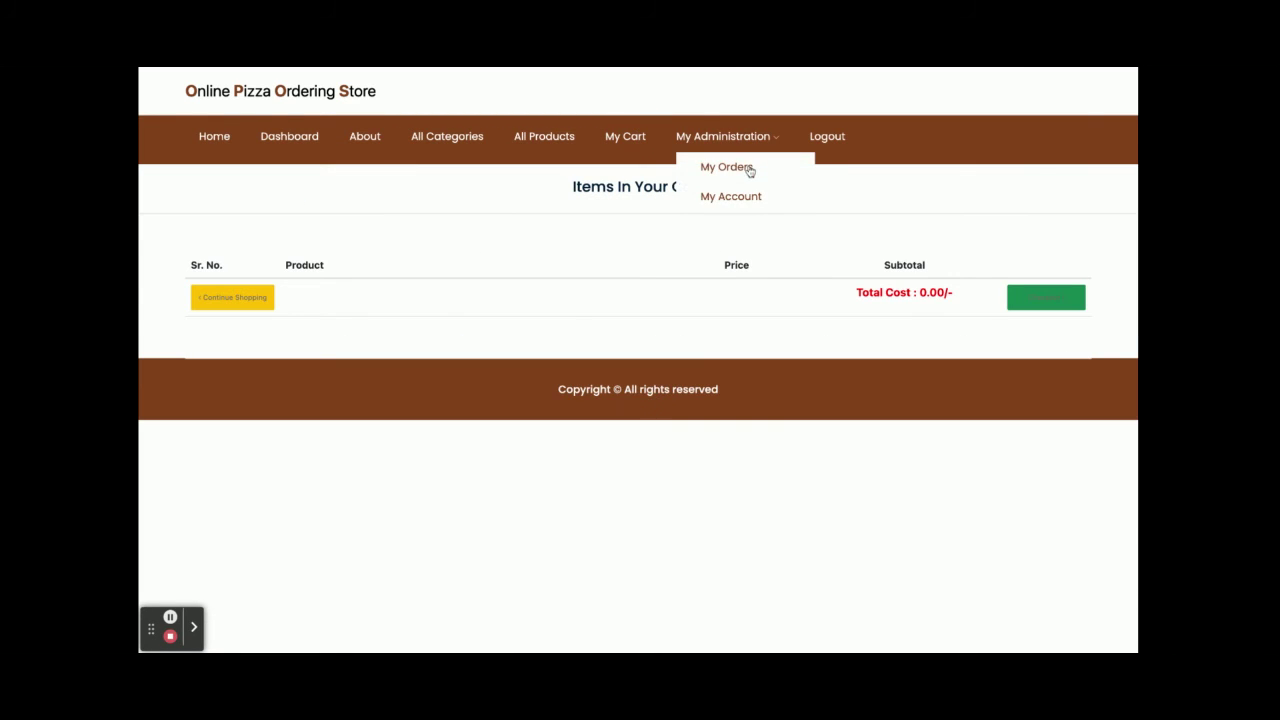
pyautogui.click(749, 167)
pyautogui.scroll(-4, 647, 352)
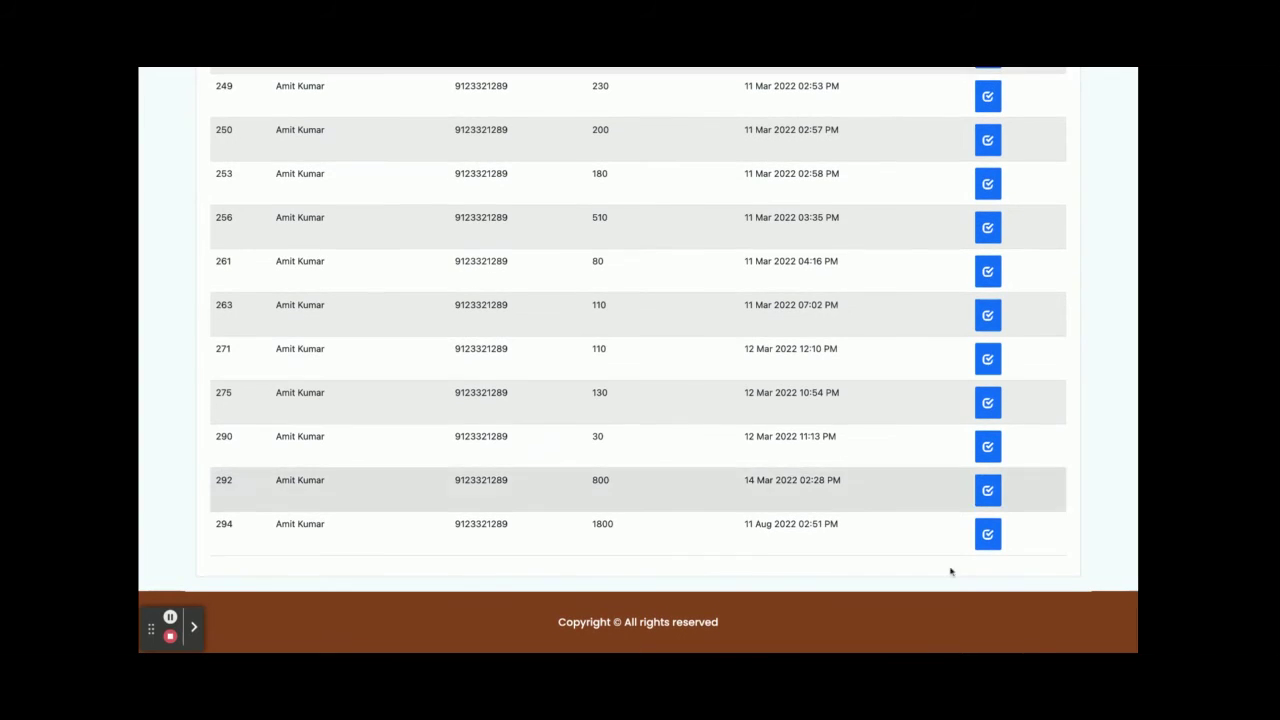
pyautogui.click(994, 537)
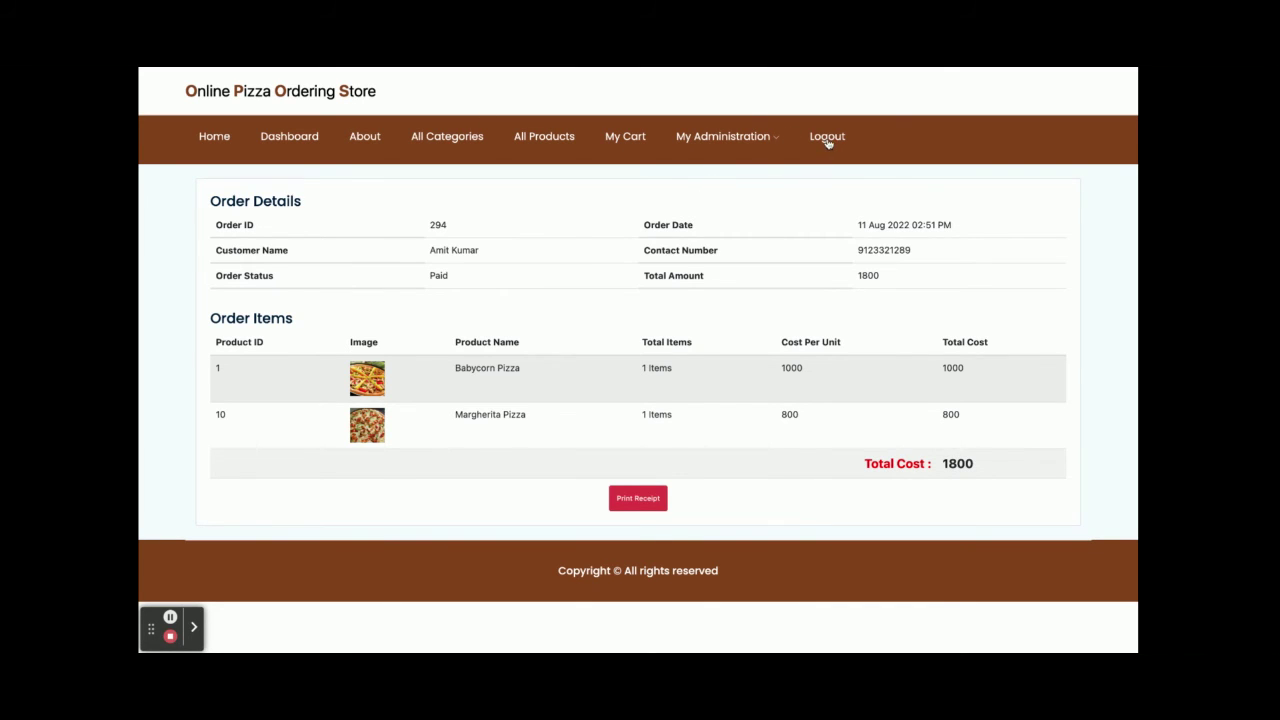
# - Log out of the customer account and sign in through Admin Login with the admin username
pyautogui.click(826, 137)
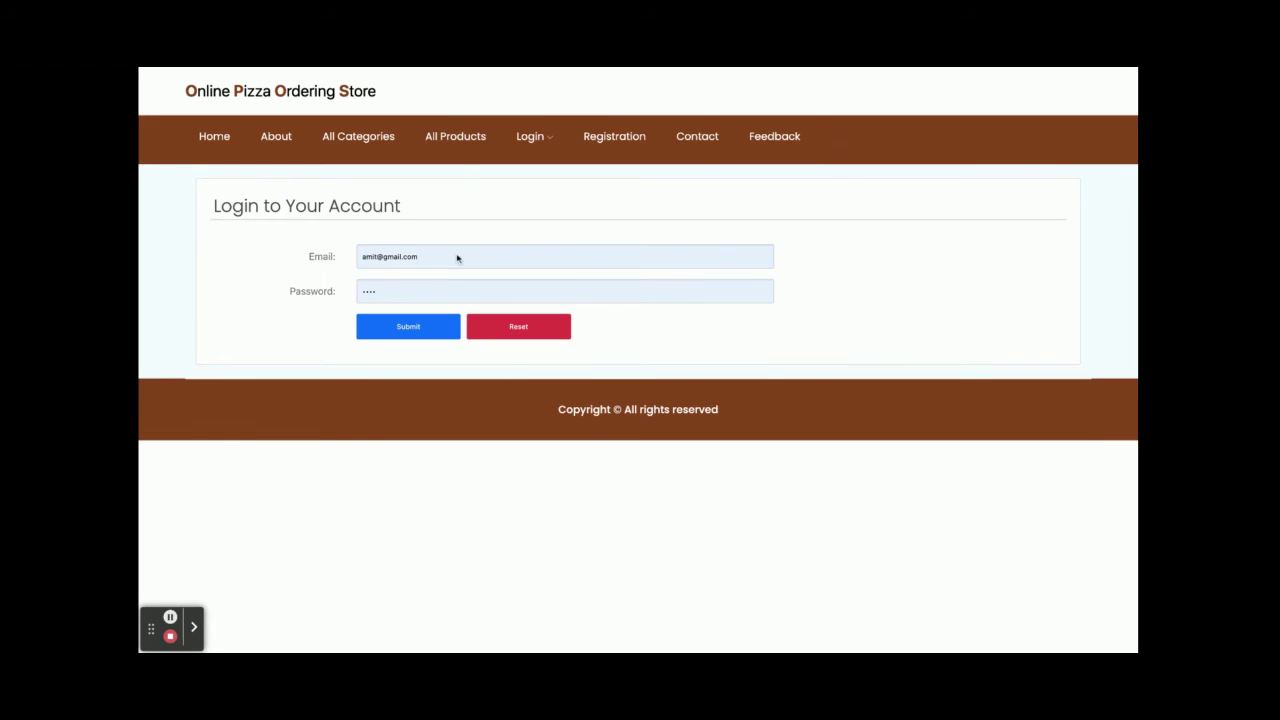
pyautogui.moveTo(522, 141)
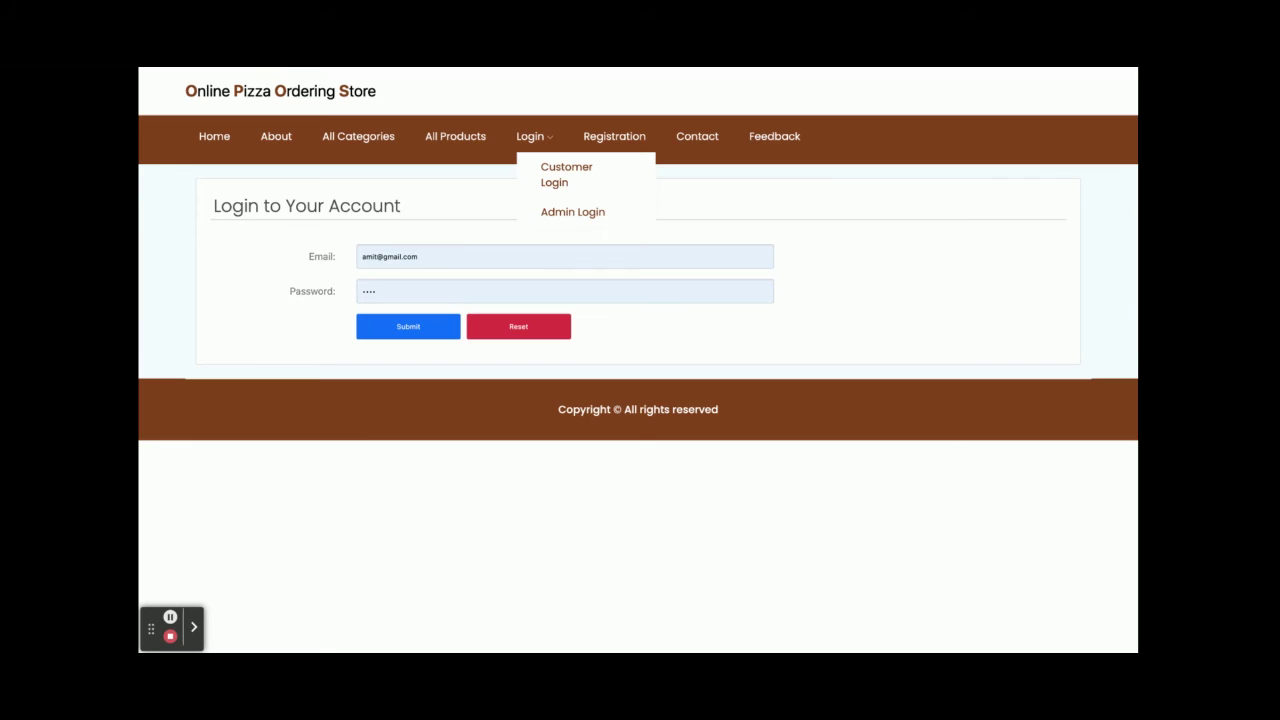
pyautogui.click(573, 212)
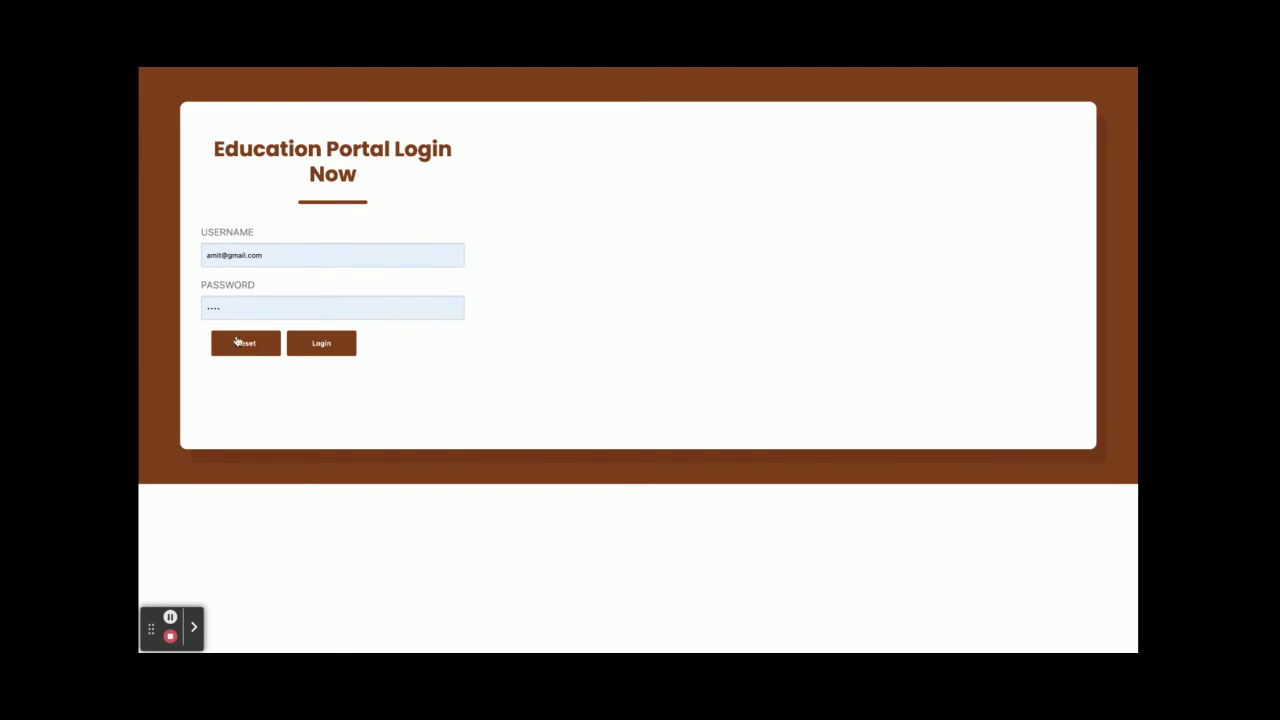
pyautogui.tripleClick(253, 257)
pyautogui.write('admin')
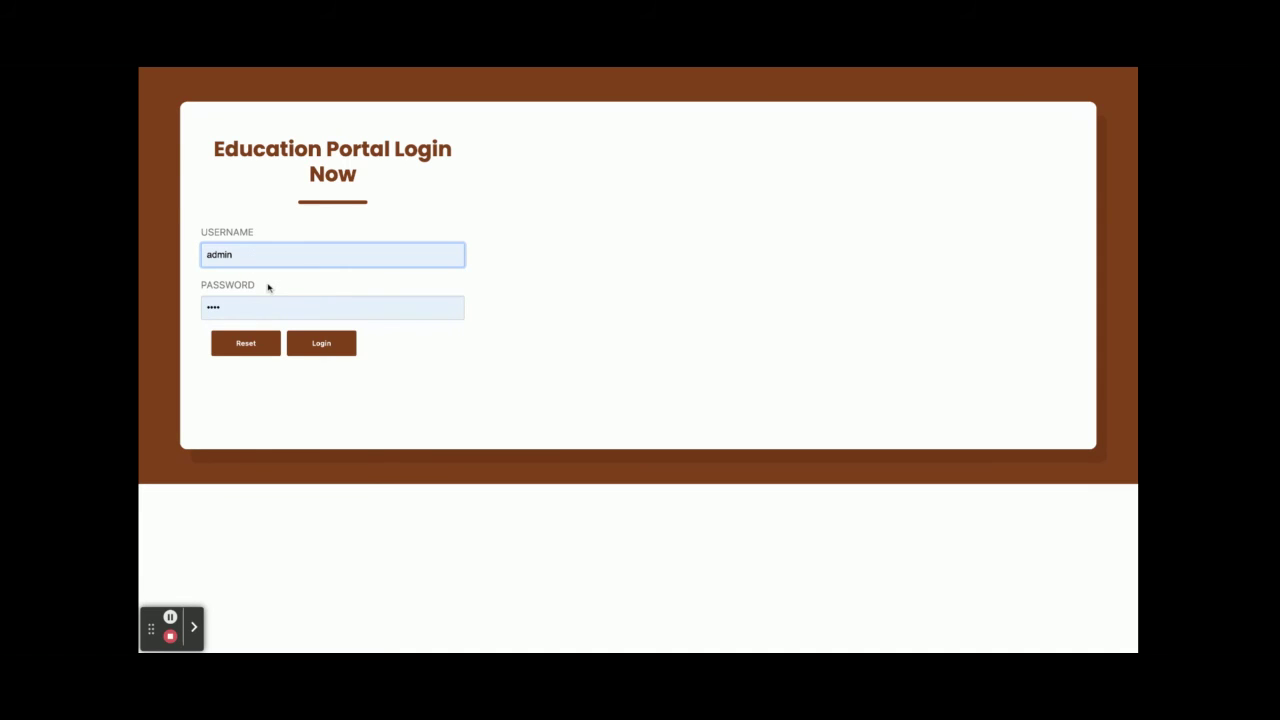
pyautogui.click(354, 346)
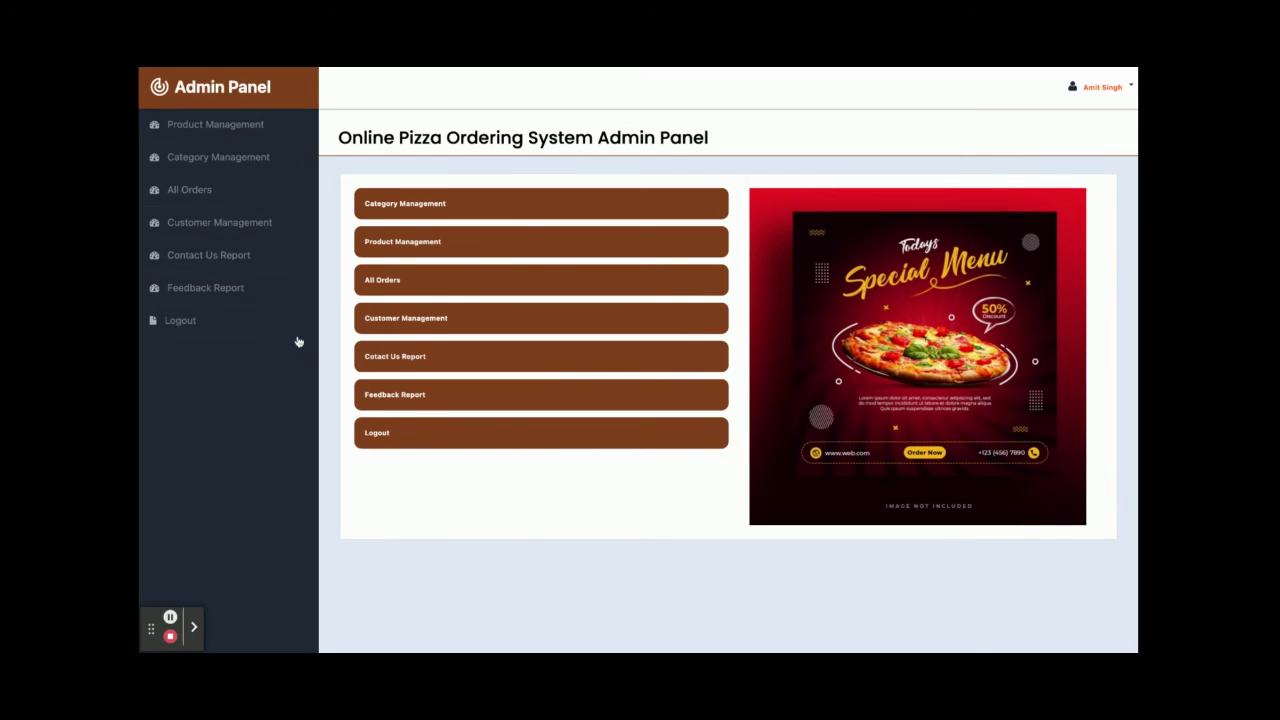
# - Browse the product list and its Add New Product Items form
pyautogui.click(204, 128)
pyautogui.scroll(-5, 664, 341)
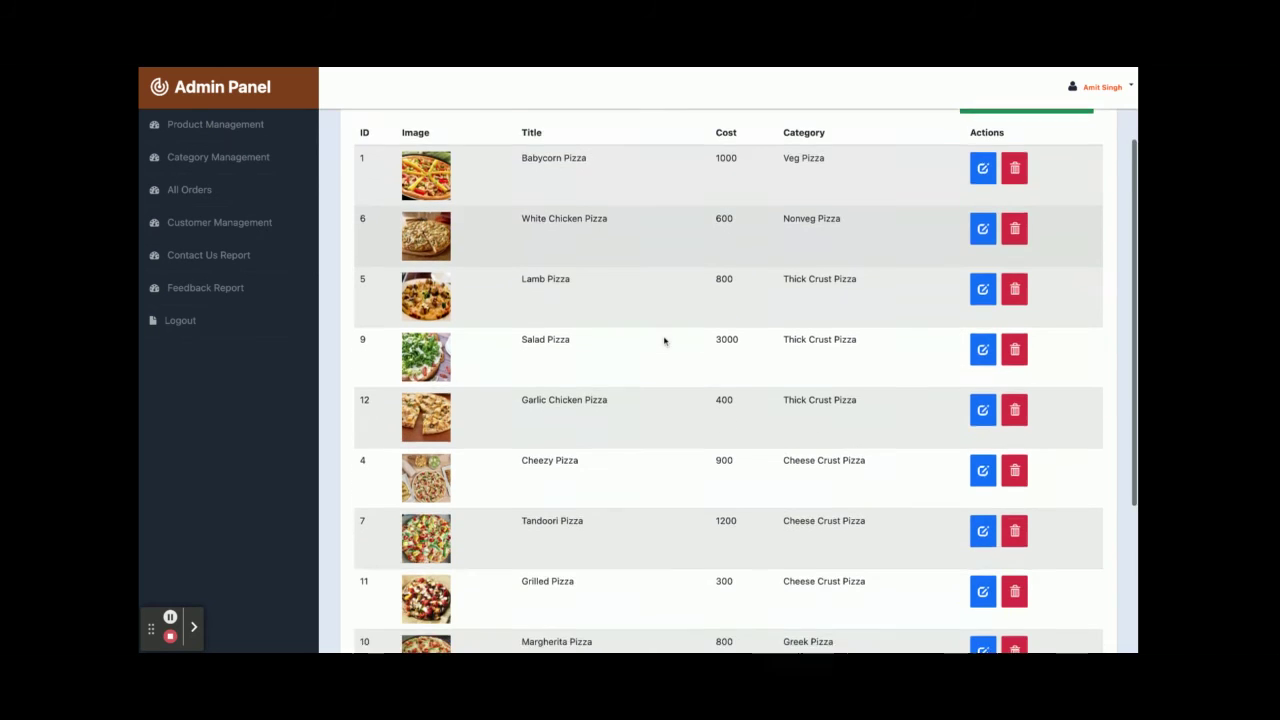
pyautogui.scroll(5, 666, 343)
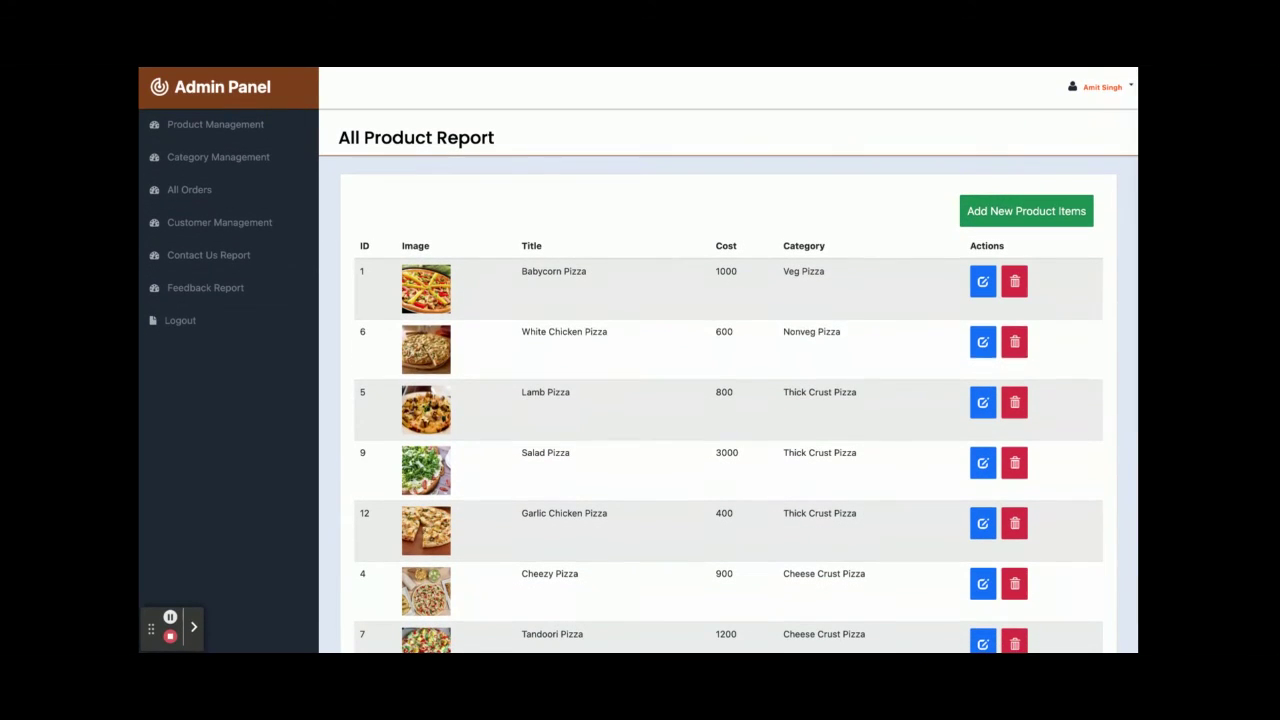
pyautogui.click(1068, 217)
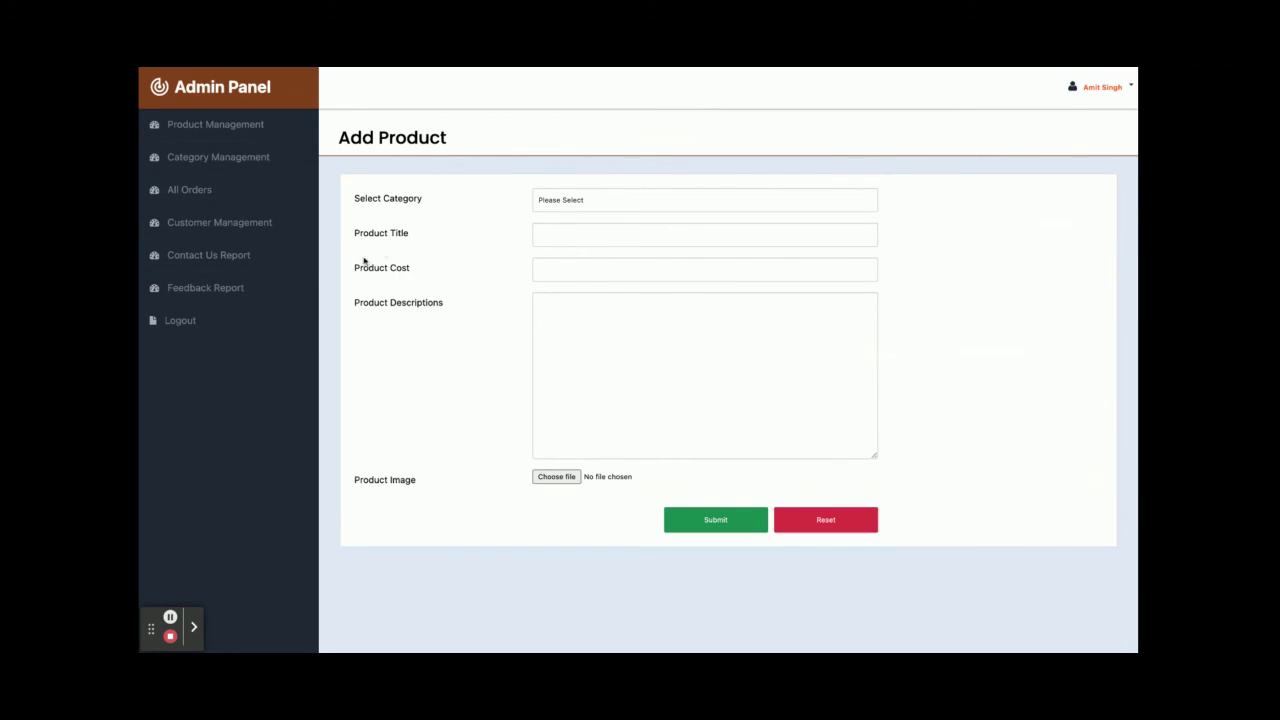
# - Browse the category list and its Add New Category form
pyautogui.click(209, 165)
pyautogui.scroll(-3, 557, 352)
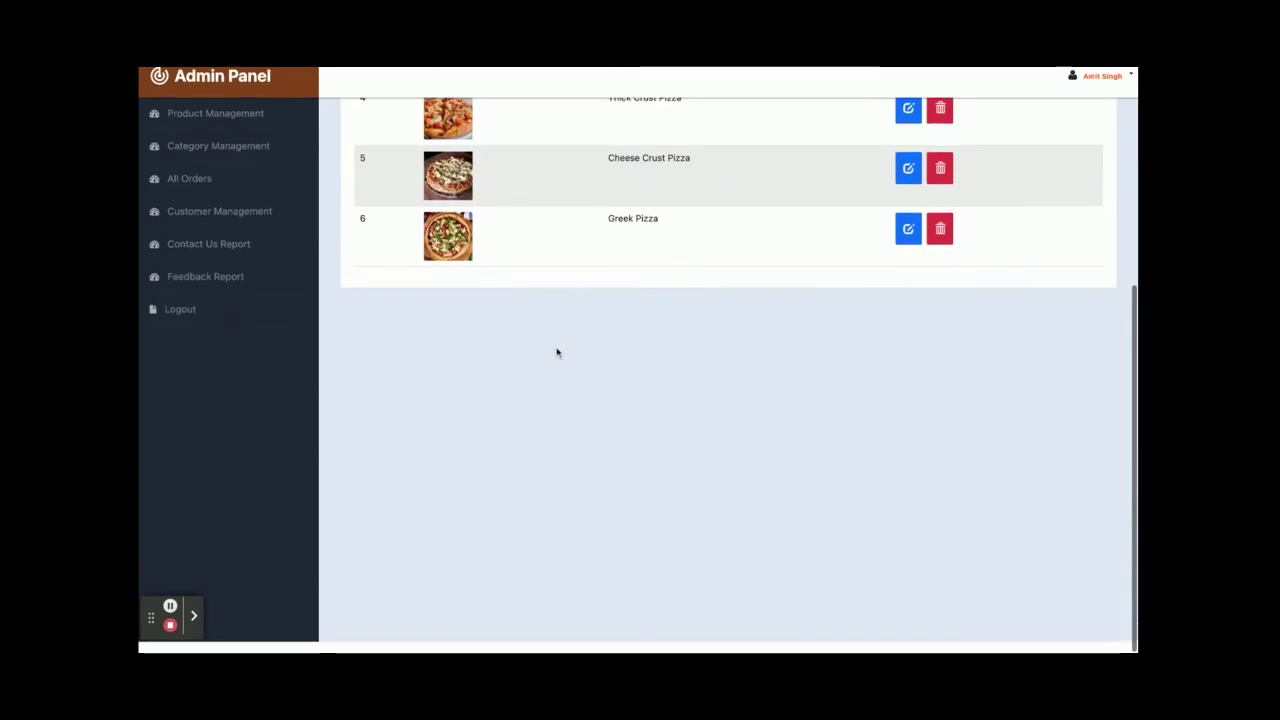
pyautogui.scroll(3, 557, 352)
pyautogui.click(1043, 211)
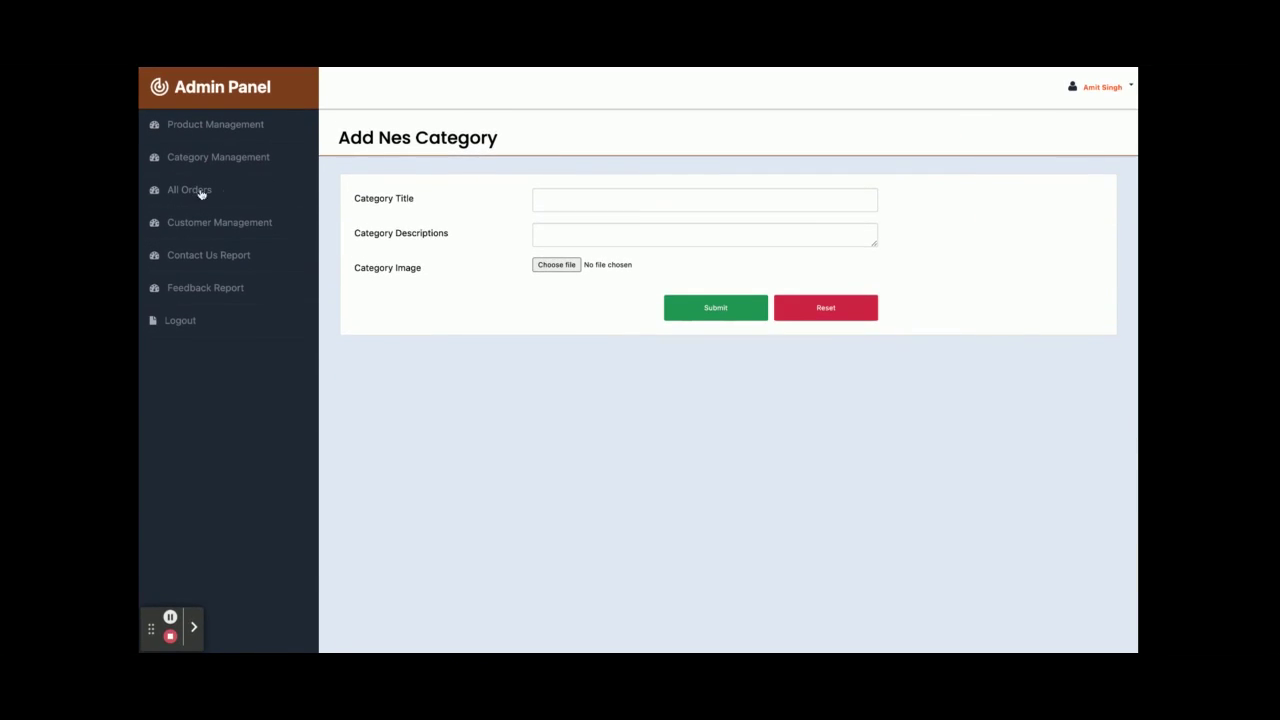
# - Open the All Orders report and scroll to the 1800 order at its end
pyautogui.click(200, 191)
pyautogui.scroll(-2, 607, 349)
pyautogui.scroll(-3, 607, 349)
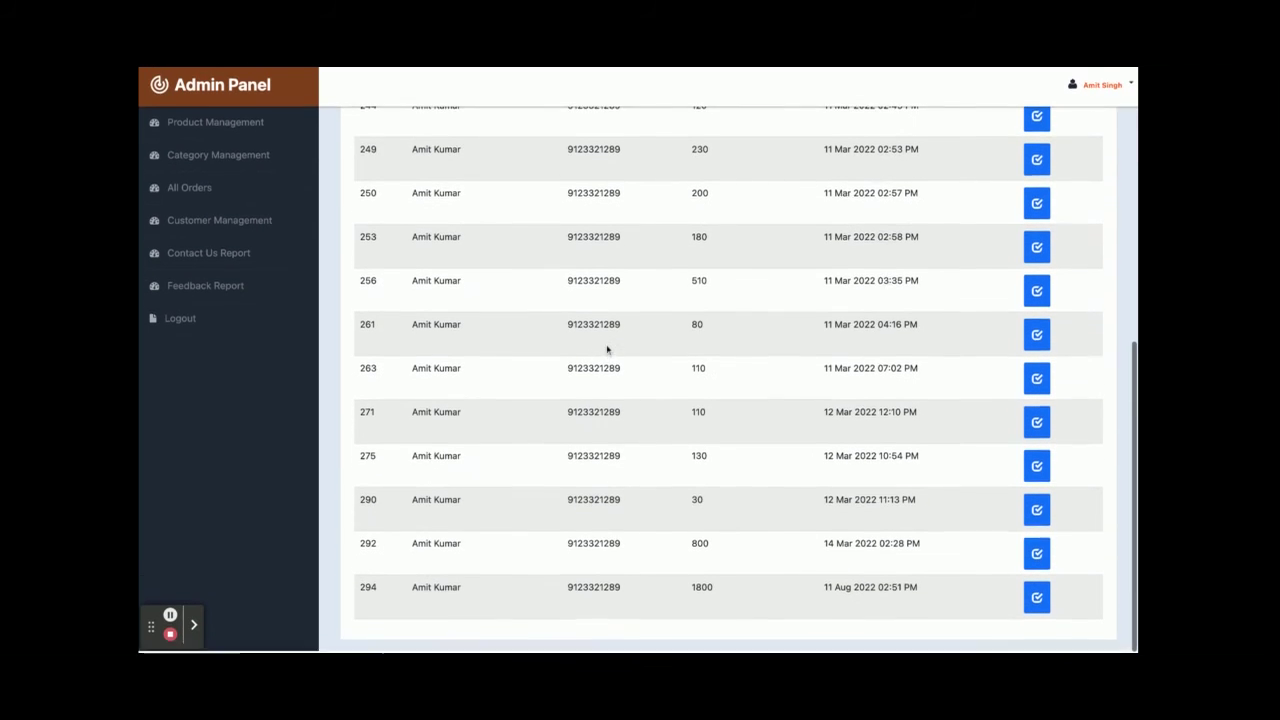
# - View order 294's items from the All Orders report, then open the All Customers report
pyautogui.scroll(5, 608, 343)
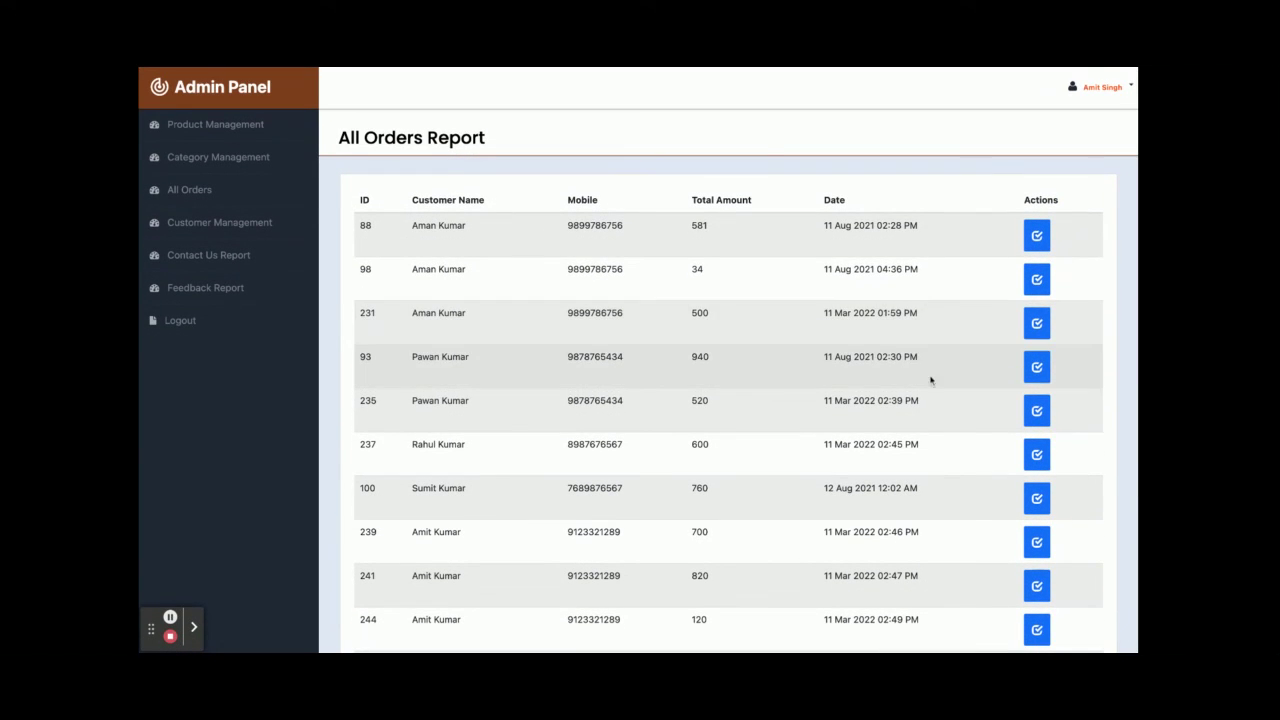
pyautogui.scroll(-5, 875, 320)
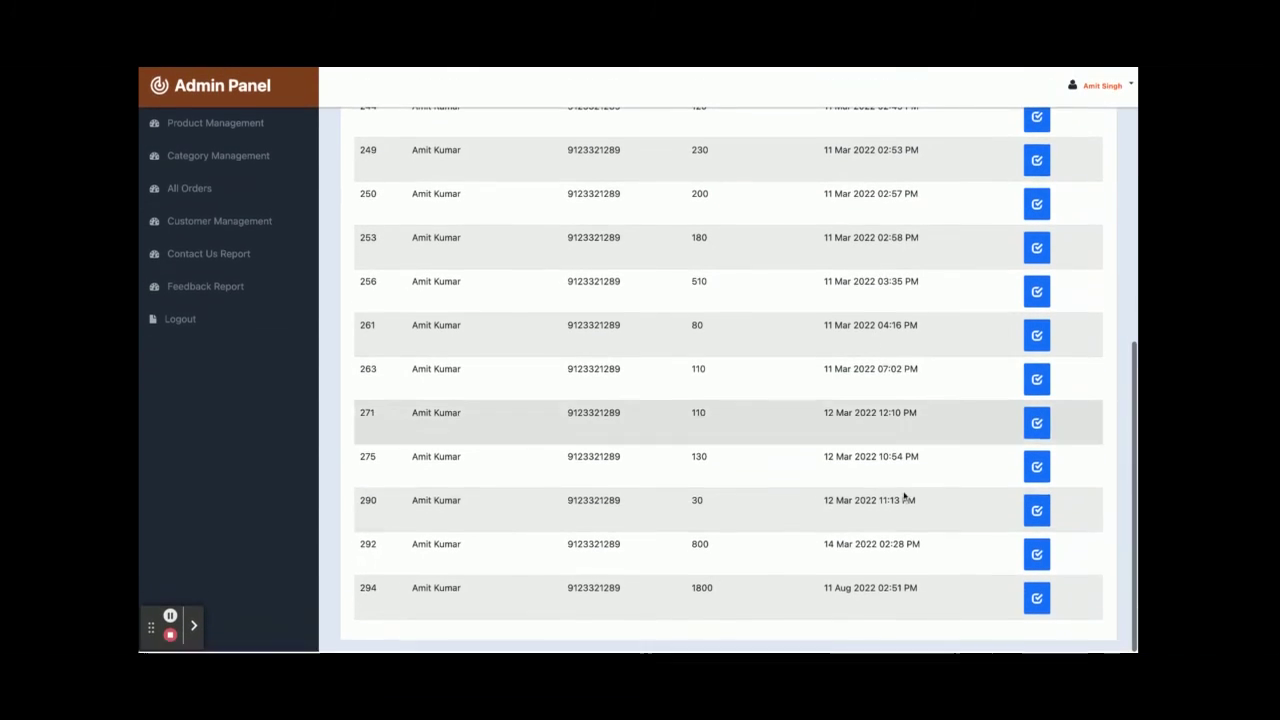
pyautogui.click(1031, 595)
pyautogui.scroll(4, 753, 383)
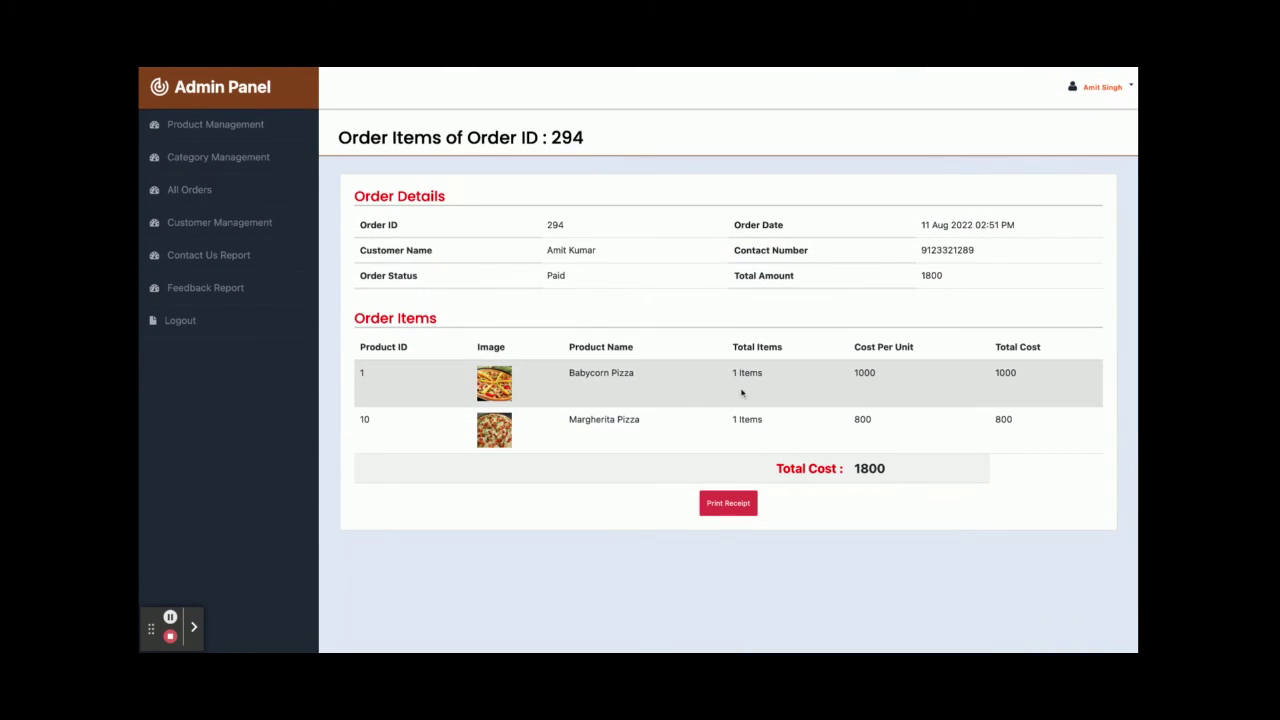
pyautogui.click(214, 221)
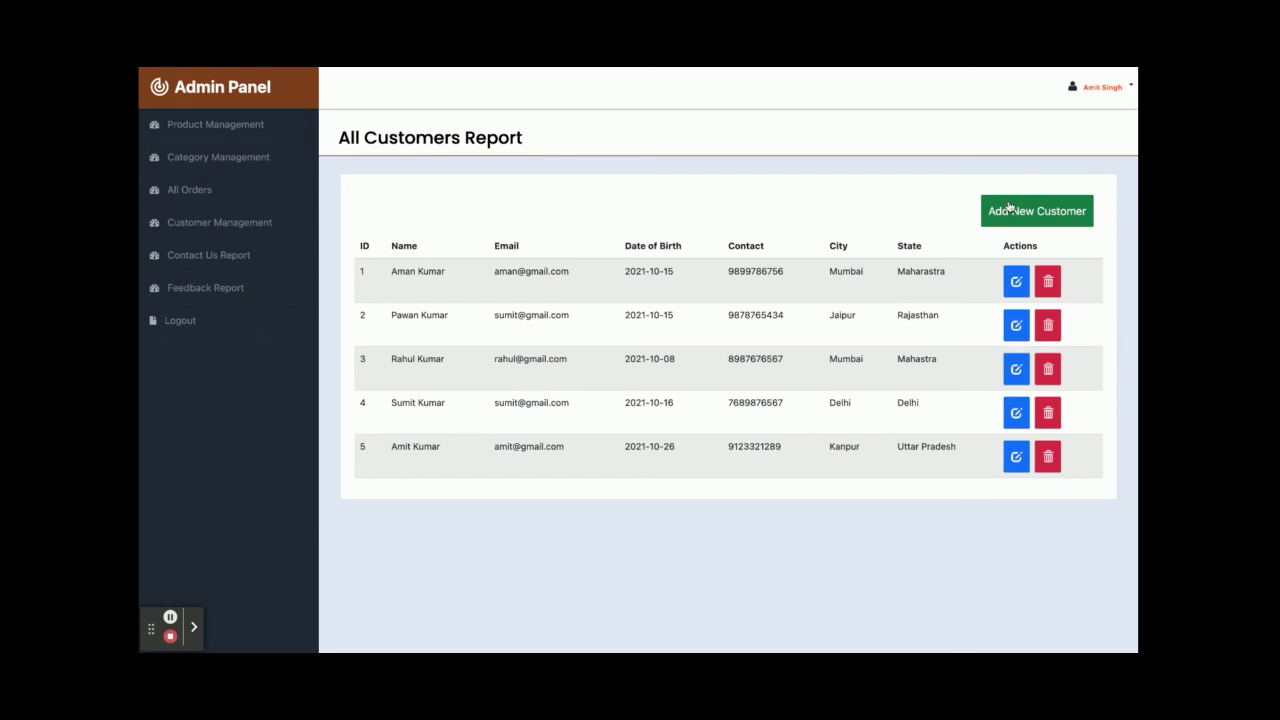
# - Look over the Add New Customer form
pyautogui.click(1050, 210)
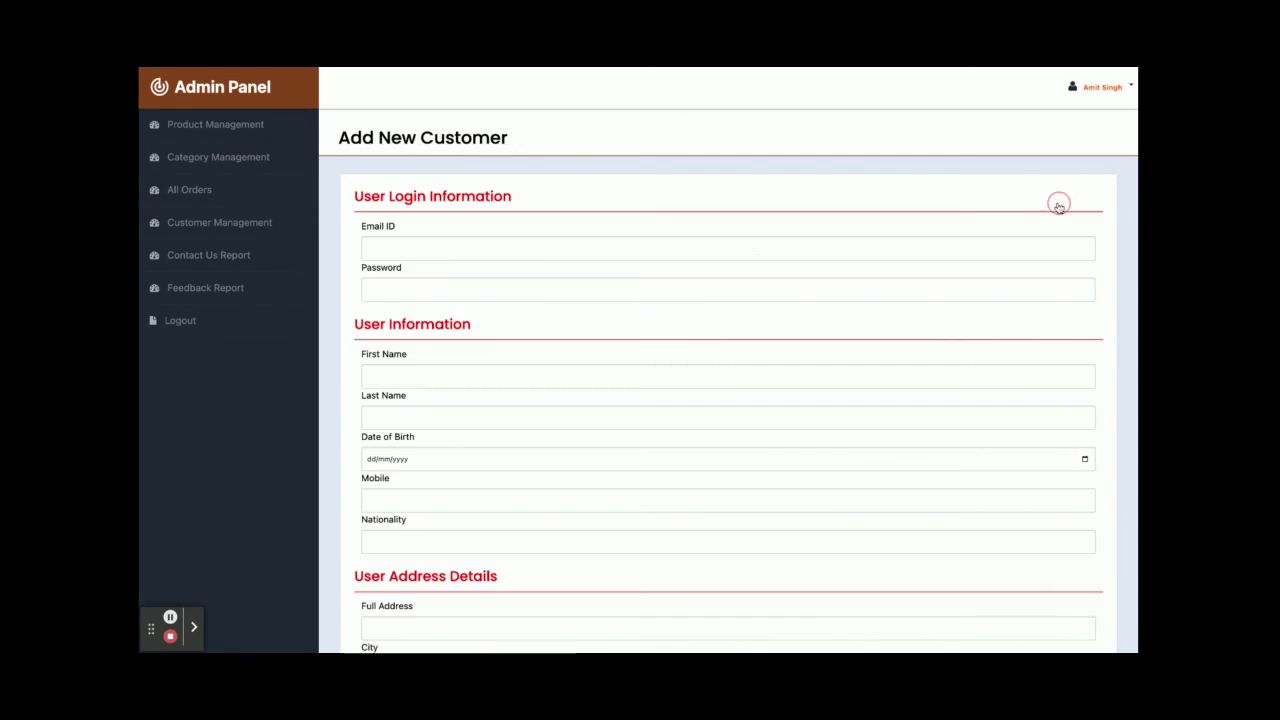
pyautogui.scroll(-3, 734, 269)
pyautogui.scroll(3, 734, 269)
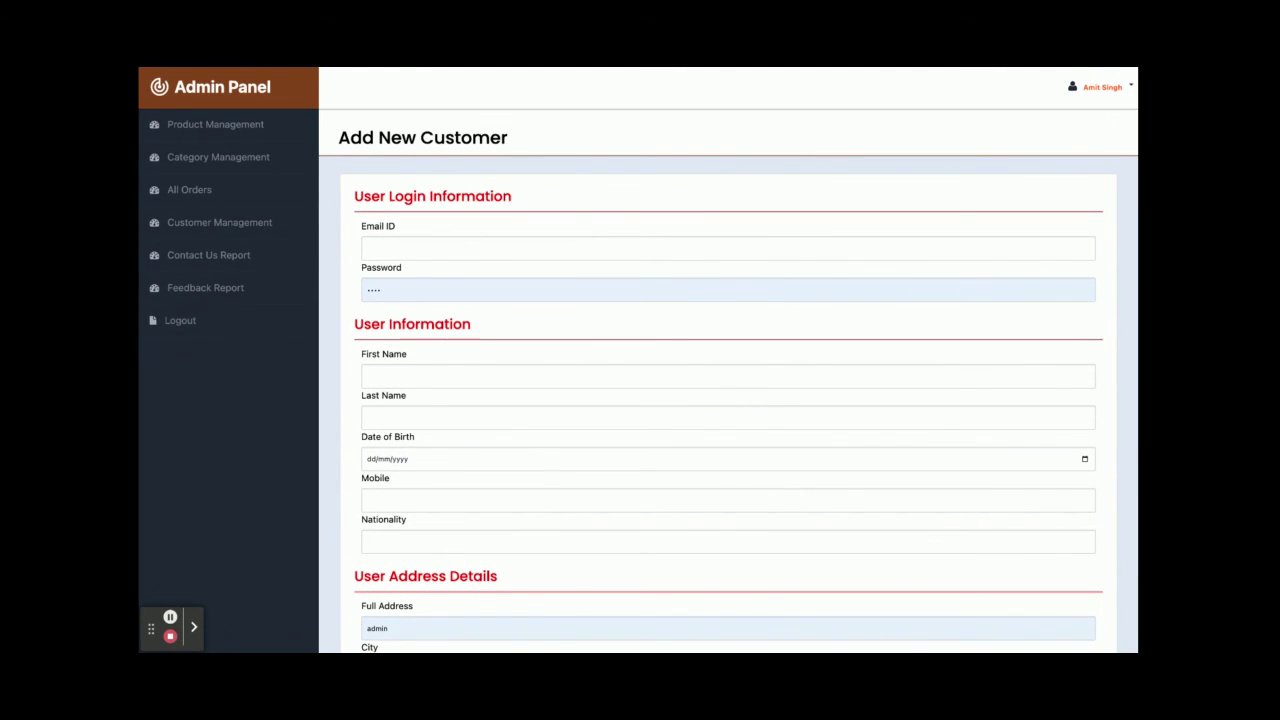
# - Check the Contact Us and Feedback reports, then log out of the admin panel
pyautogui.click(237, 262)
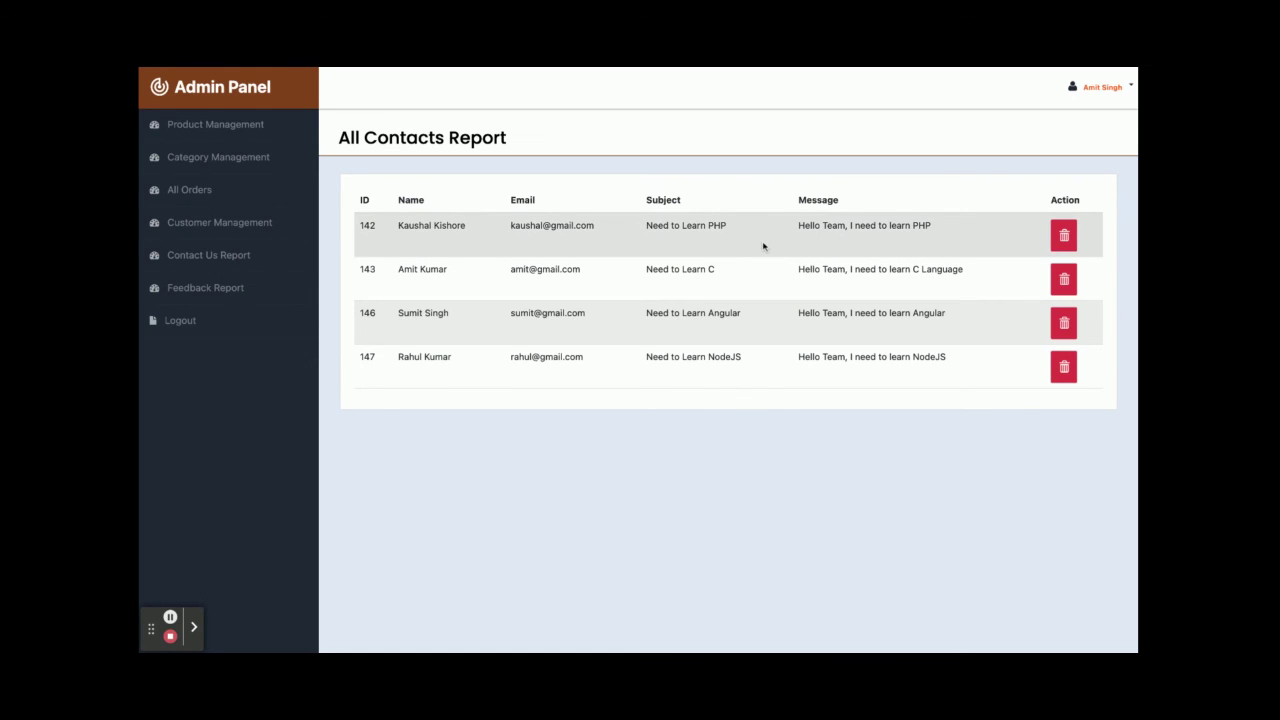
pyautogui.click(229, 285)
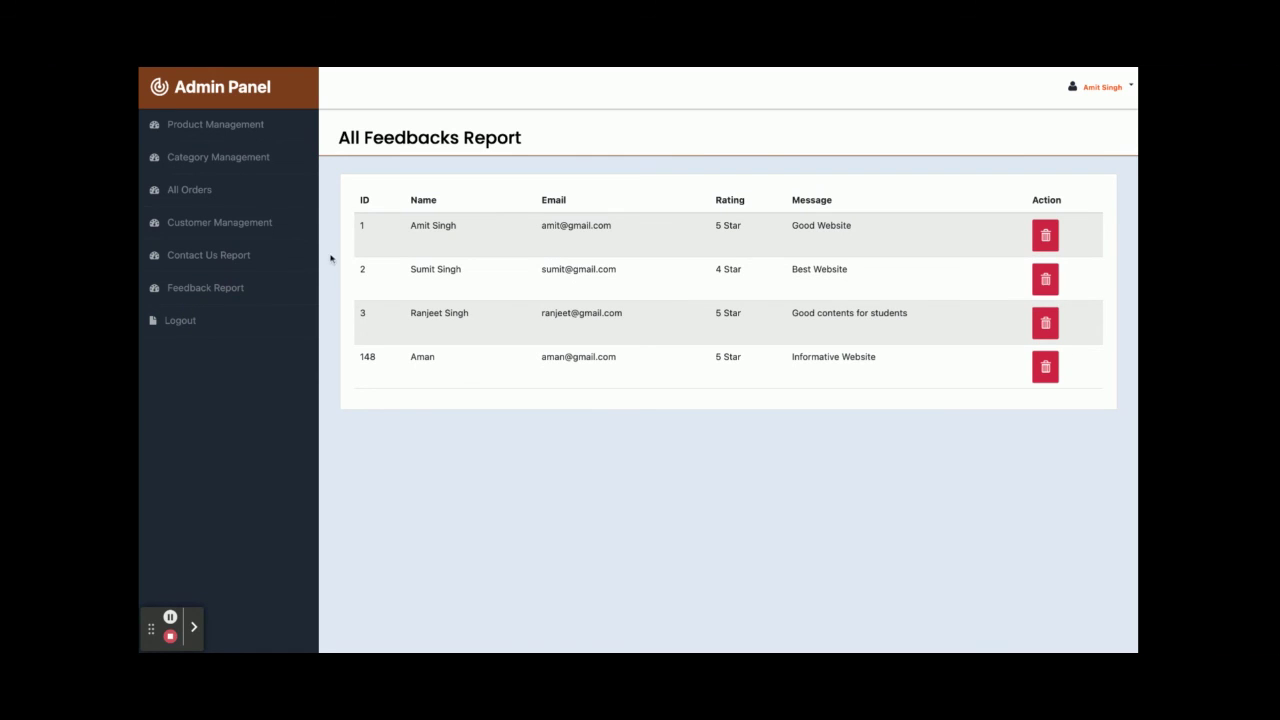
pyautogui.click(199, 323)
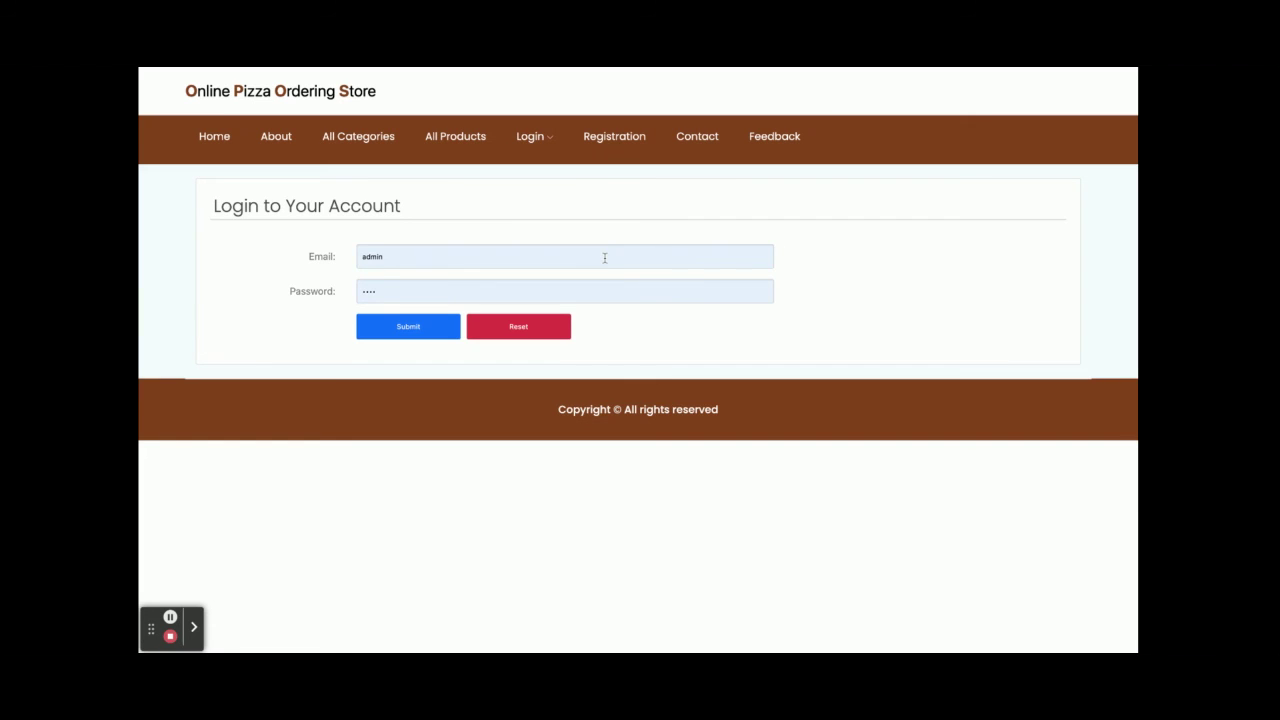
# - Go back to the Home page with the pizza banner and welcome section
pyautogui.click(211, 146)
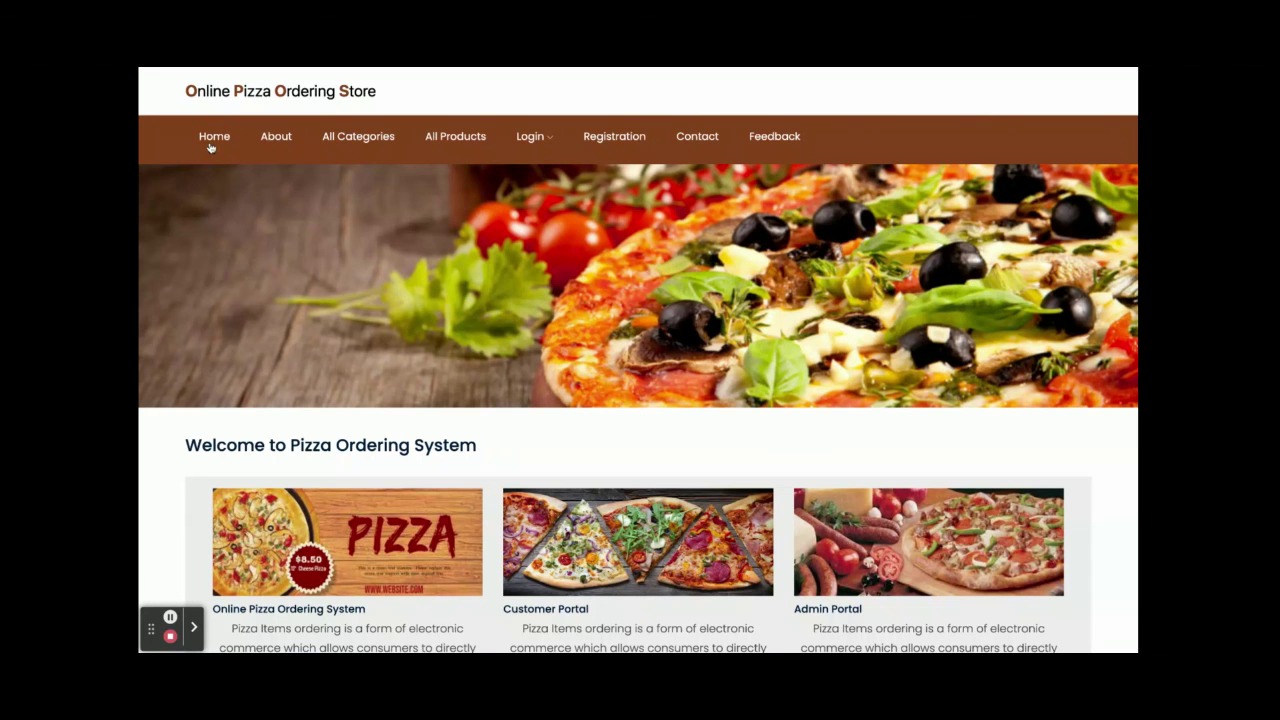